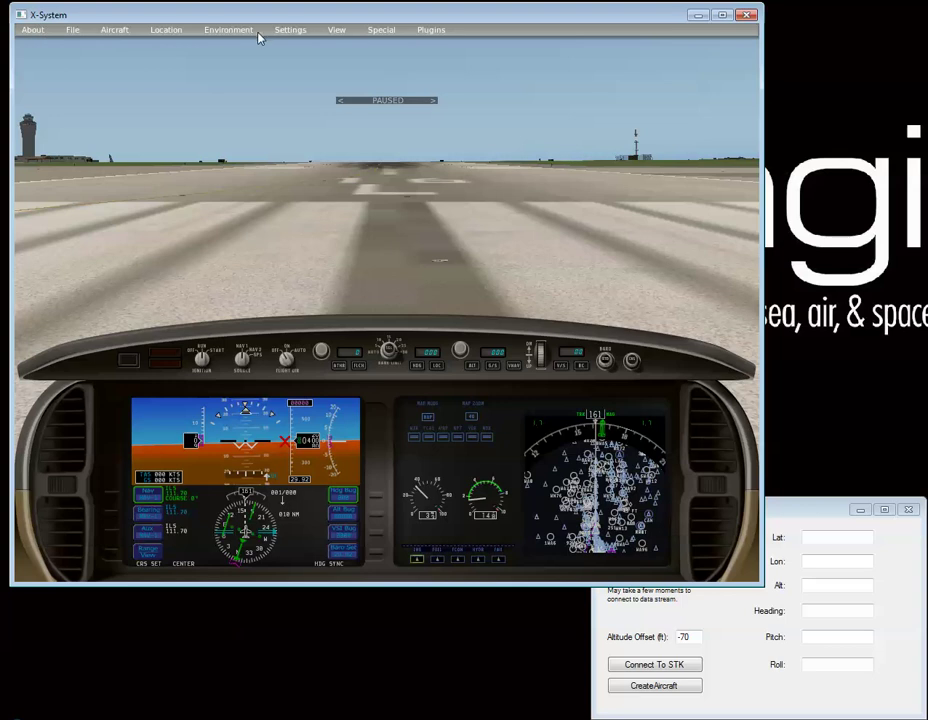
Review which data sets X-Plane outputs over the internet in the Data Input & Output settings, then close them
click(291, 31)
click(298, 43)
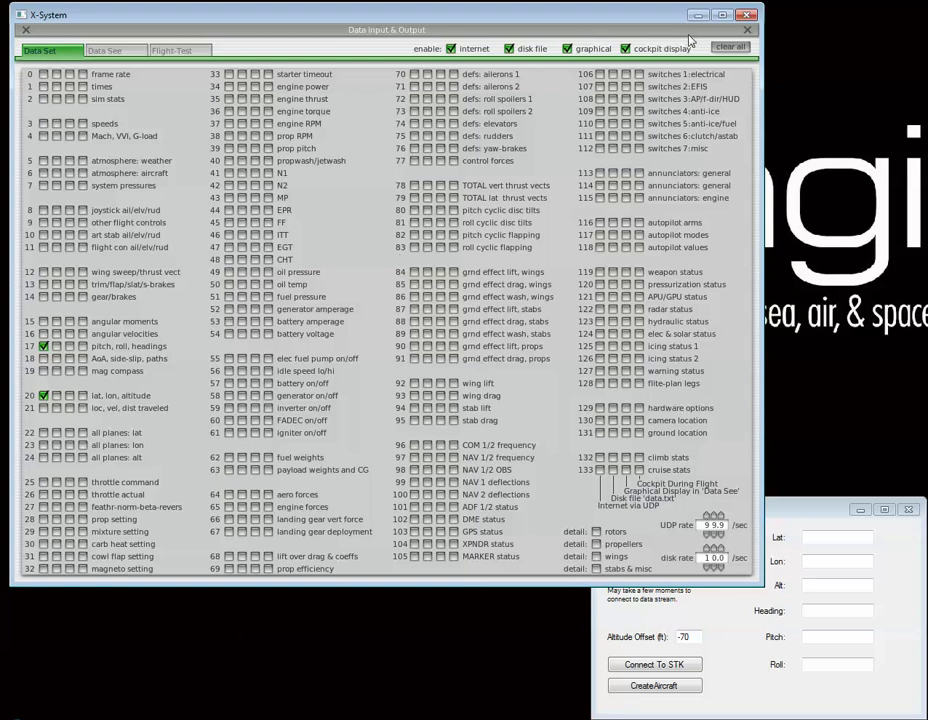
click(747, 30)
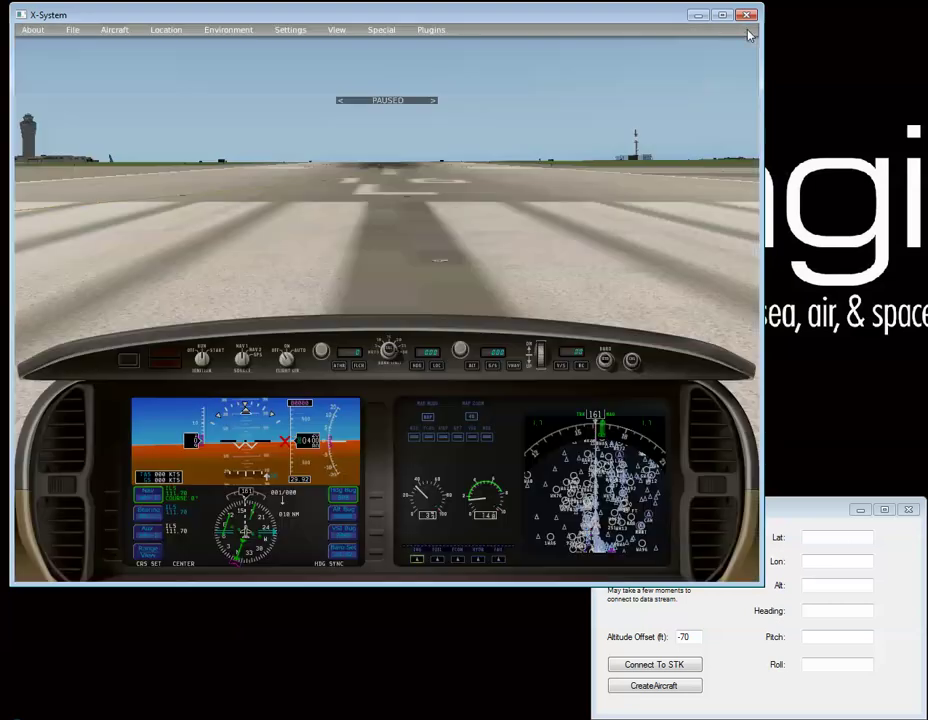
Check the data receiver's IP address and port in X-Plane's Net Connections settings, then close them
click(290, 32)
click(300, 51)
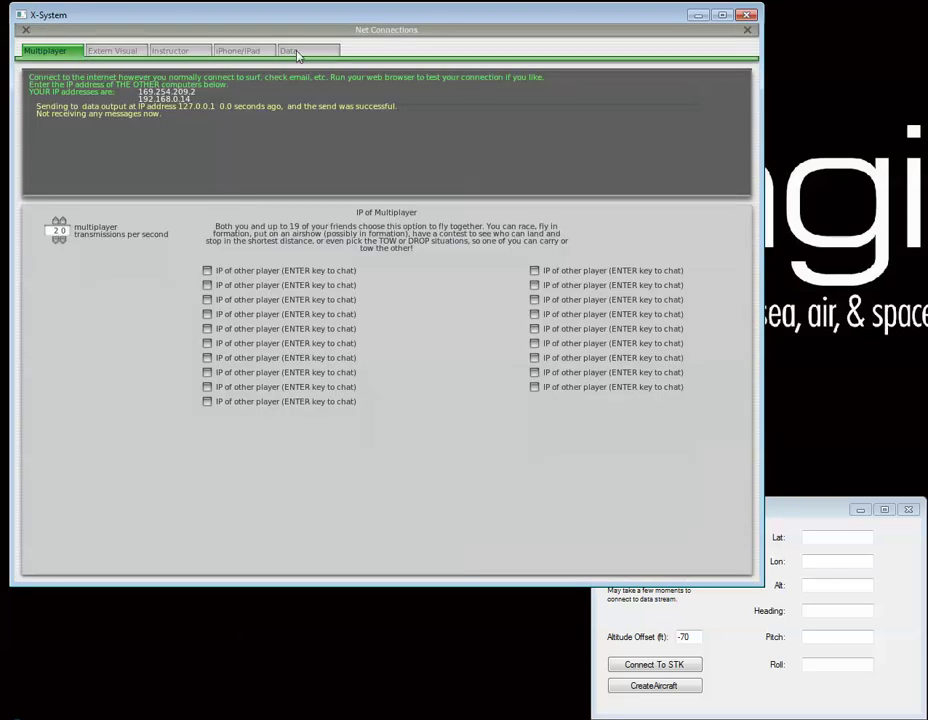
click(295, 51)
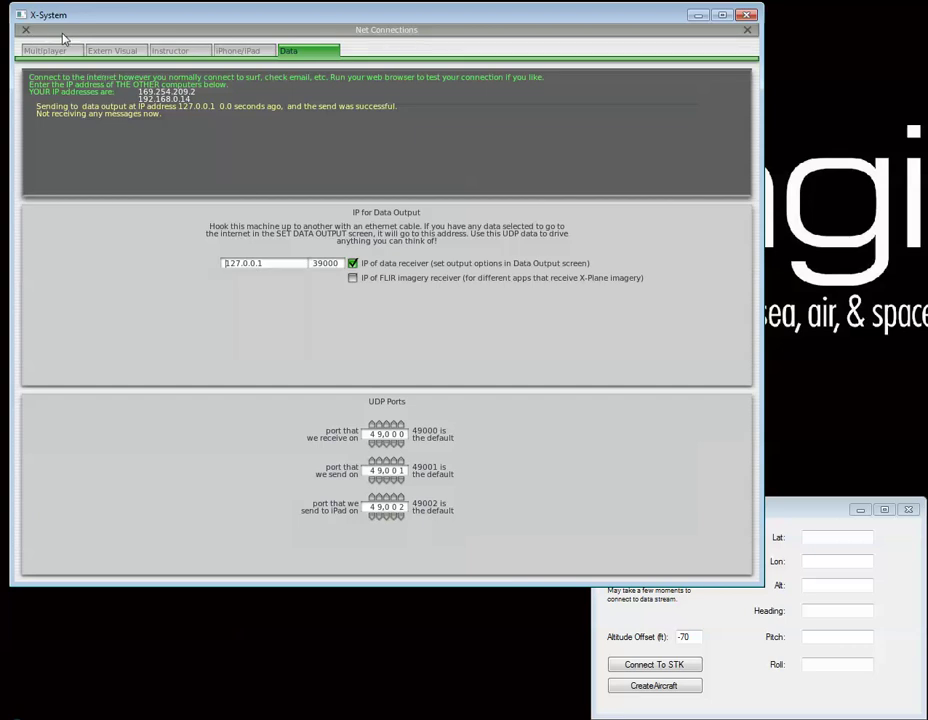
click(26, 30)
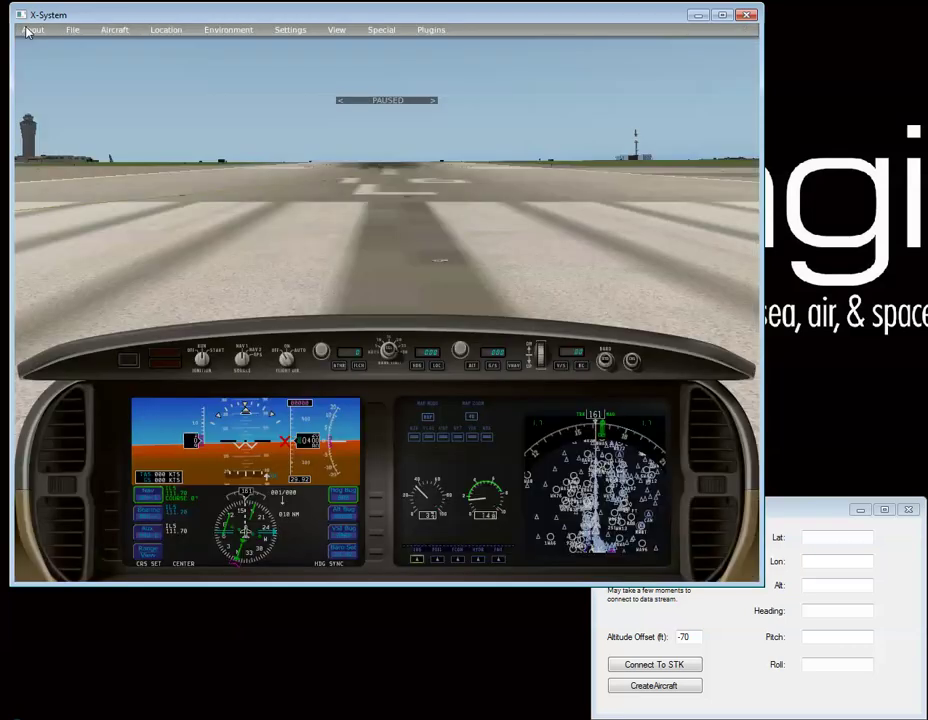
Switch to XPlane 10 To STK 10, set the port to 39000, and connect it to both the X-Plane data stream and STK
mouse_move(819, 518)
mouse_down()
mouse_move(800, 478)
mouse_move(799, 433)
mouse_move(798, 487)
mouse_move(811, 511)
mouse_up()
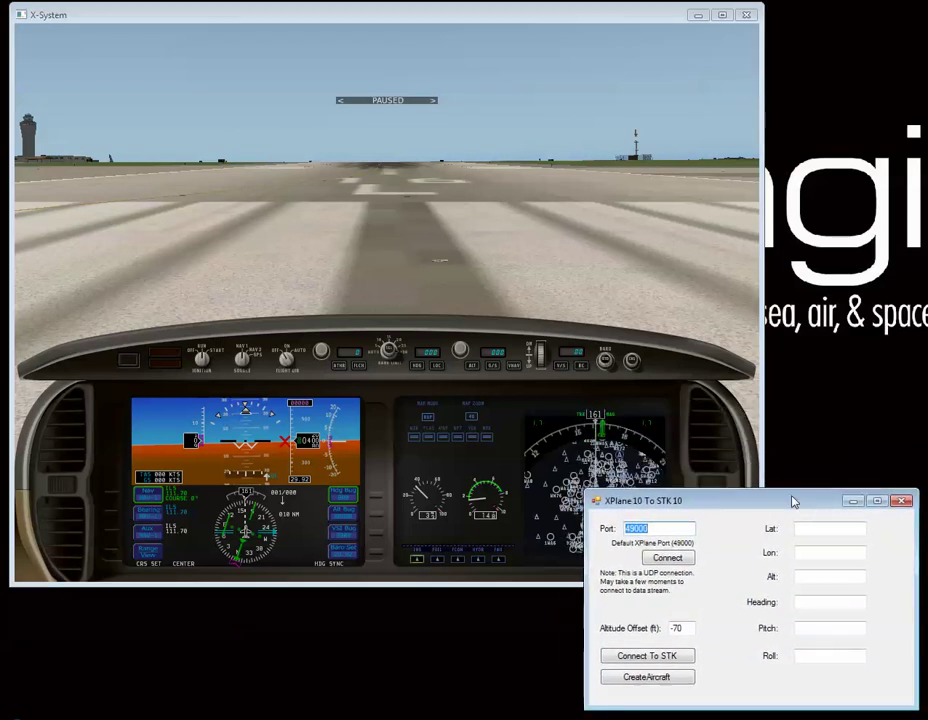
click(645, 528)
double_click(645, 528)
text(3900)
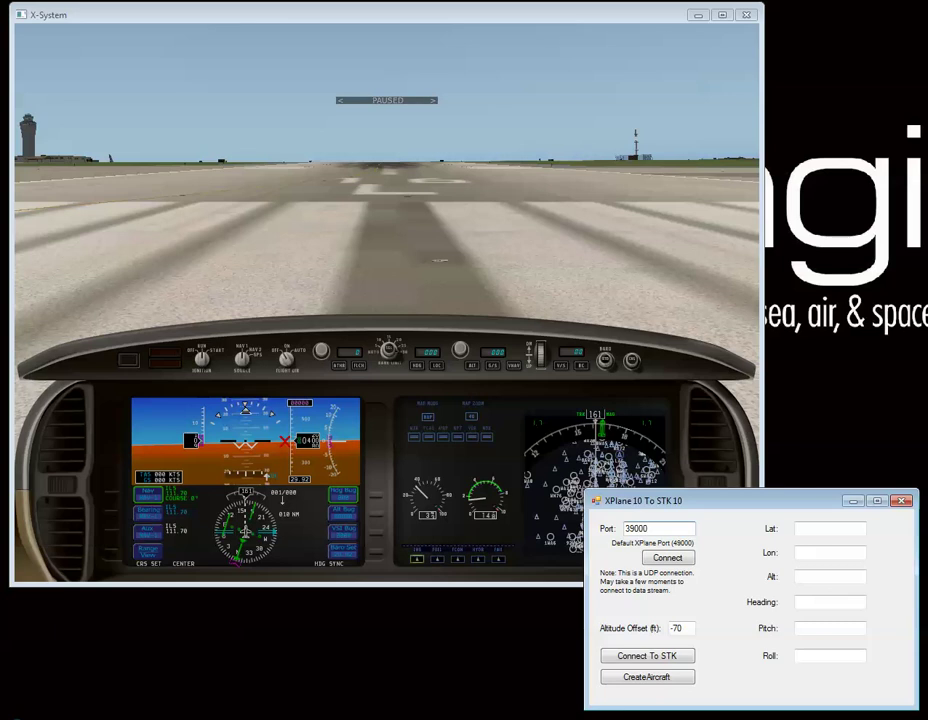
click(668, 558)
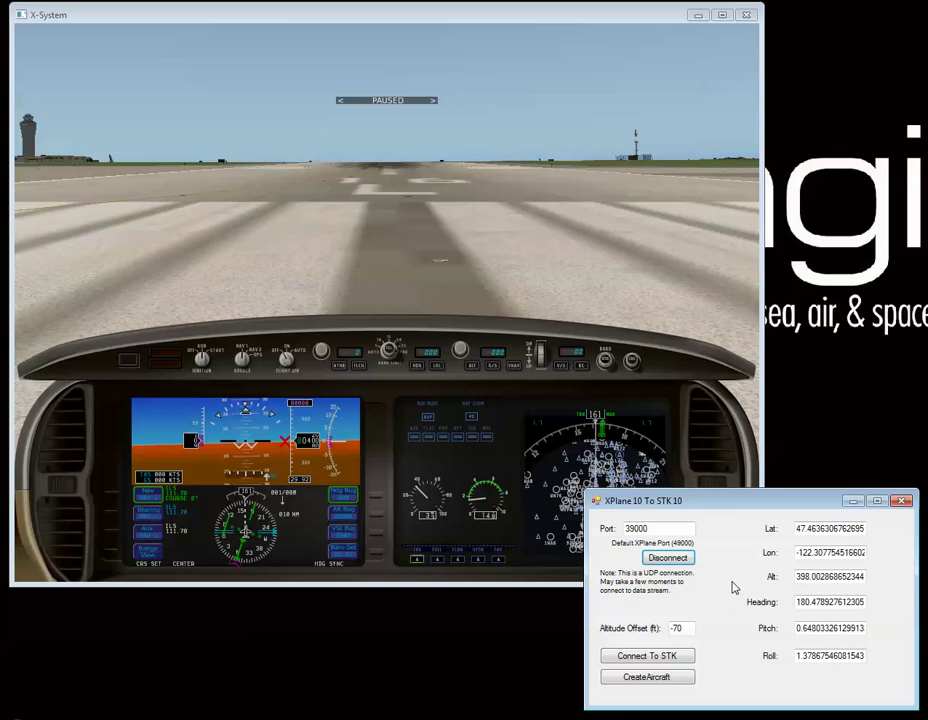
click(655, 660)
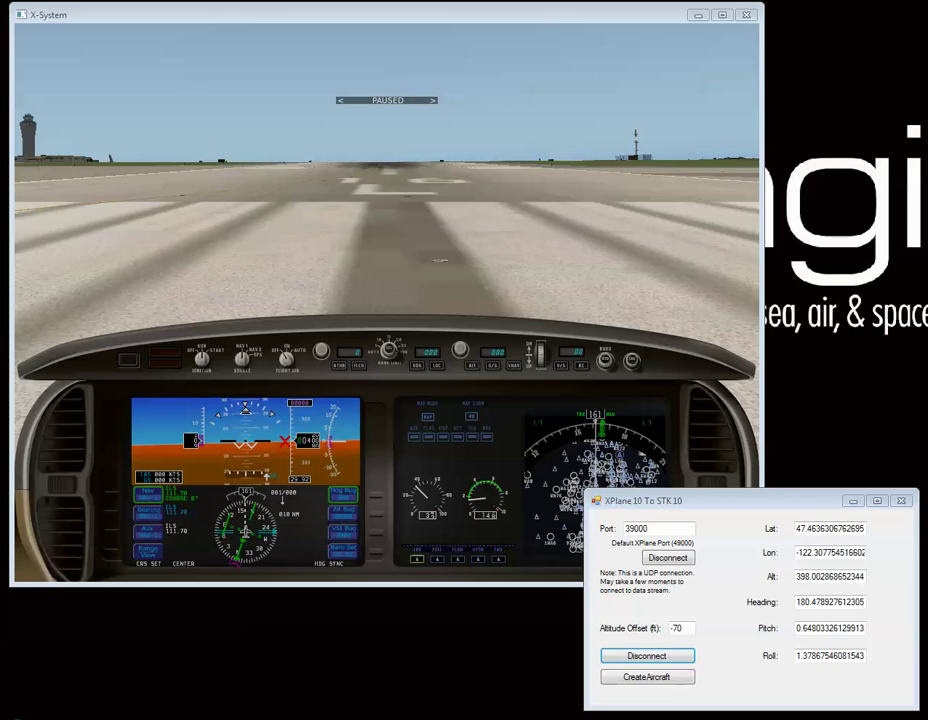
Switch to STK 10, maximize its window and view the area around Seattle-Tacoma International Airport on the 3D globe
key(alt+Tab)
drag(348, 118, 575, 86)
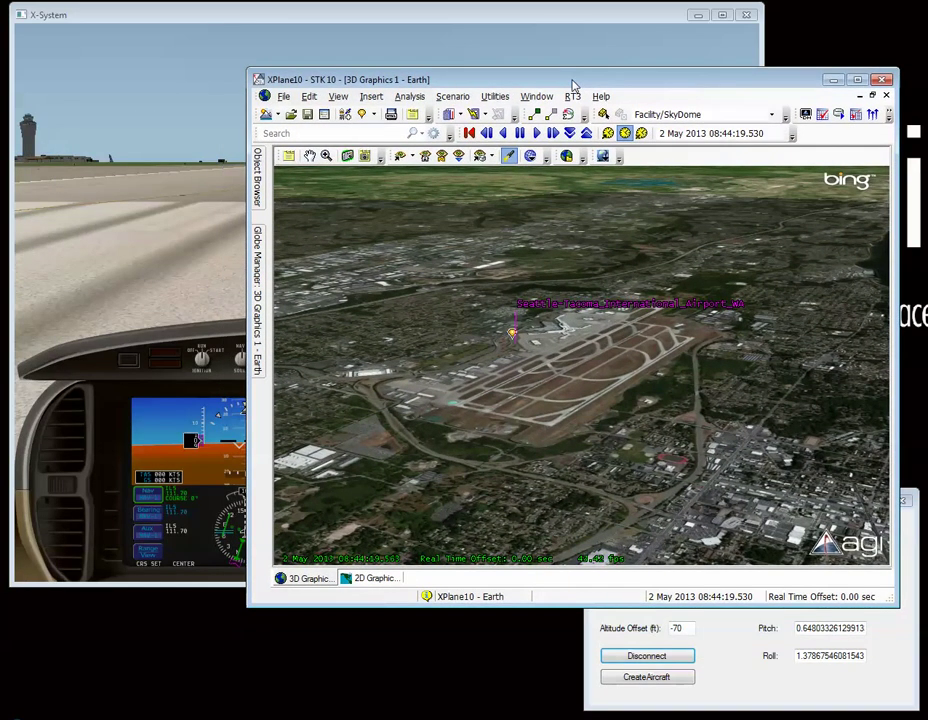
double_click(575, 86)
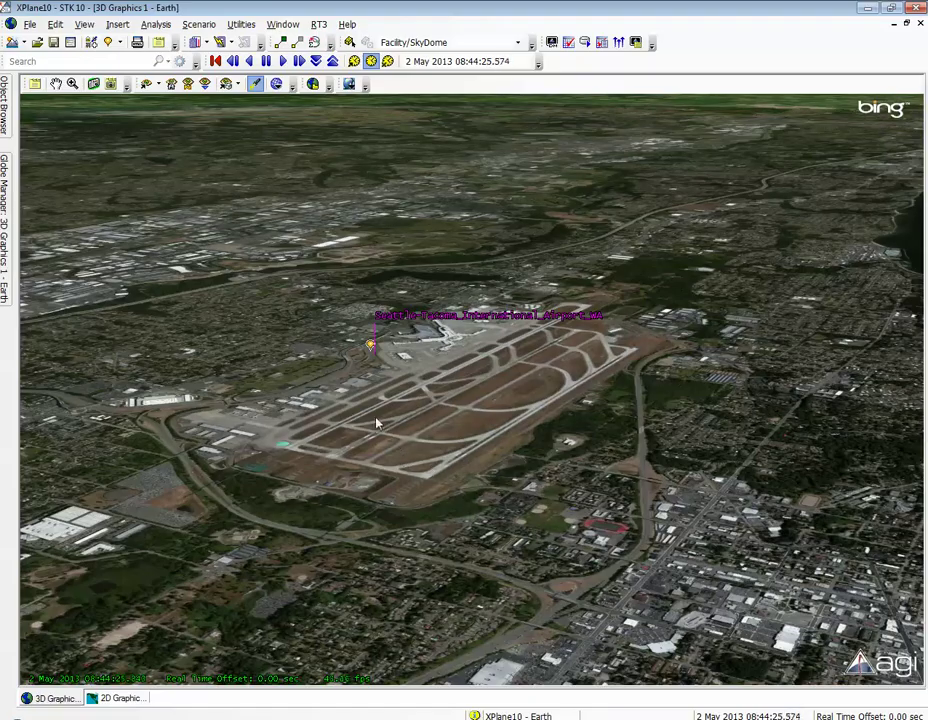
scroll(391, 436, down, 10)
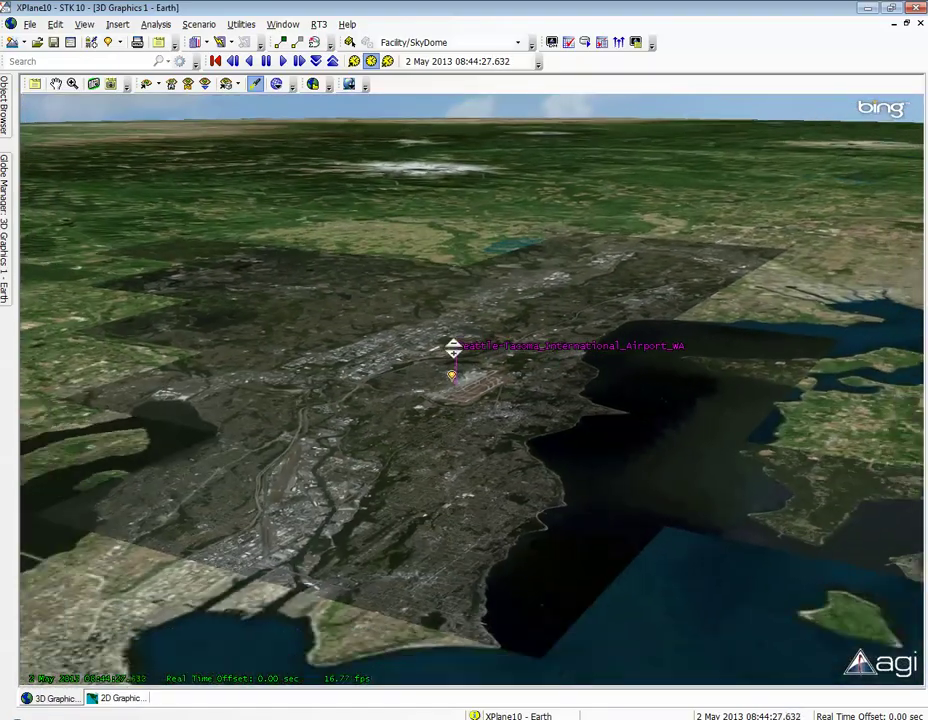
scroll(454, 344, up, 10)
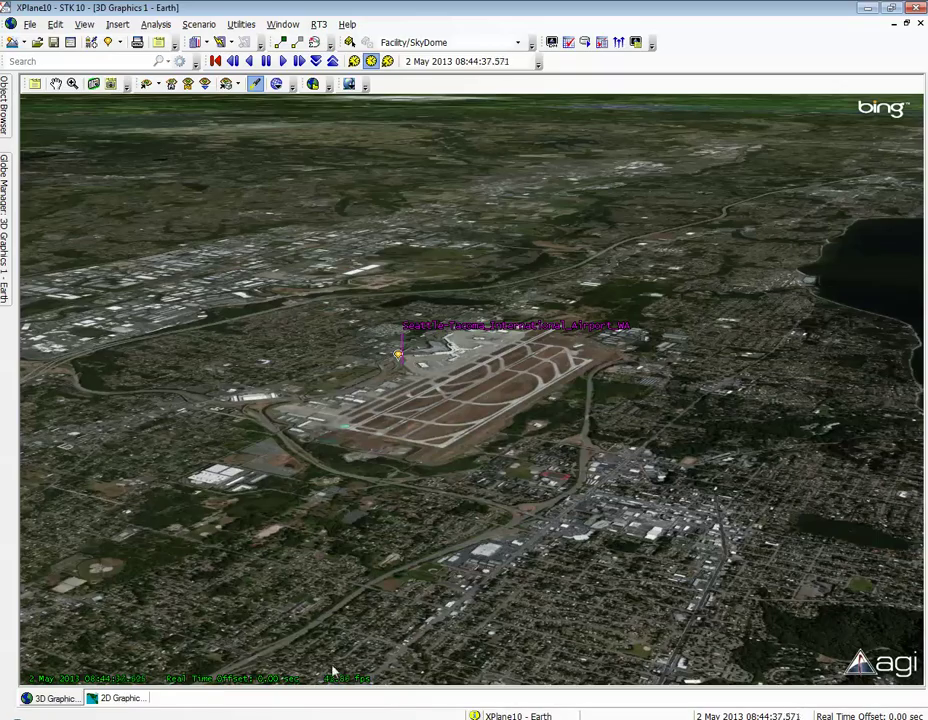
drag(432, 389, 336, 327)
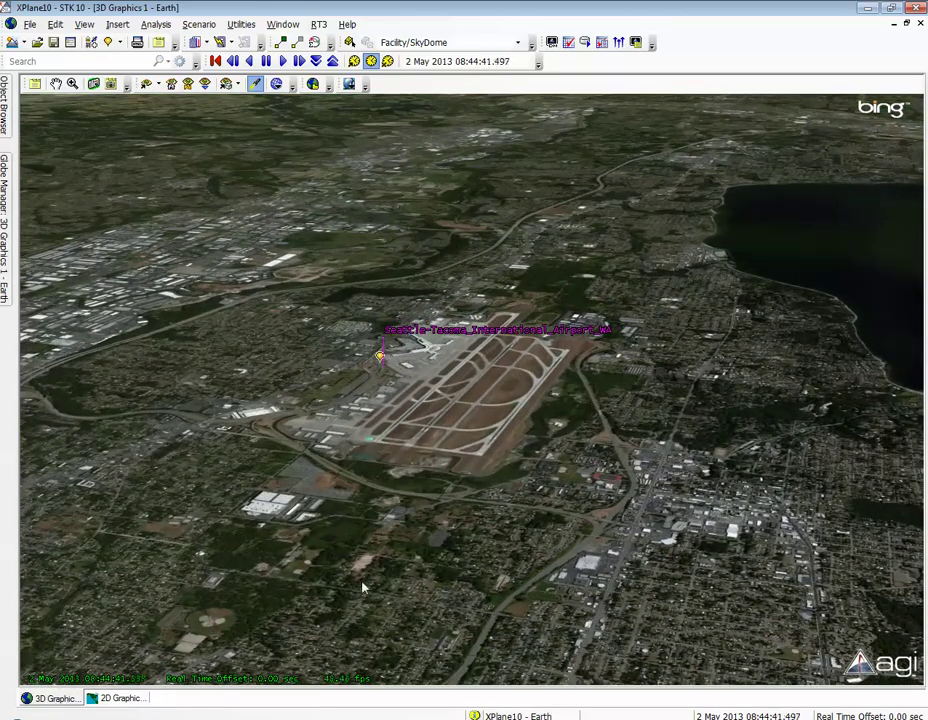
Create the aircraft from the XPlane 10 To STK 10 utility and return to STK 10
key(alt+Tab)
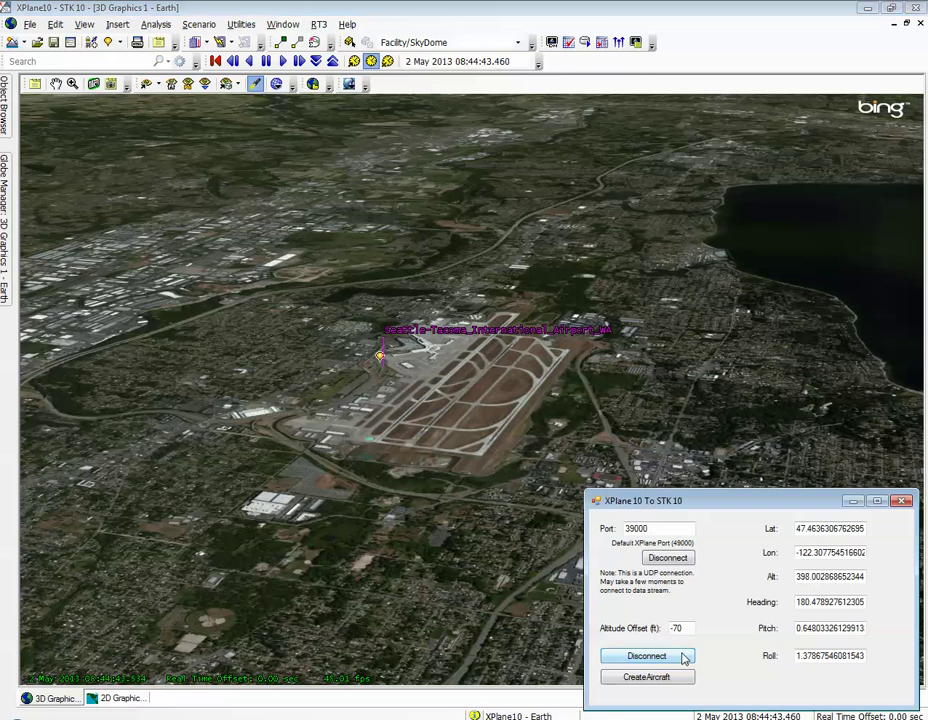
click(669, 678)
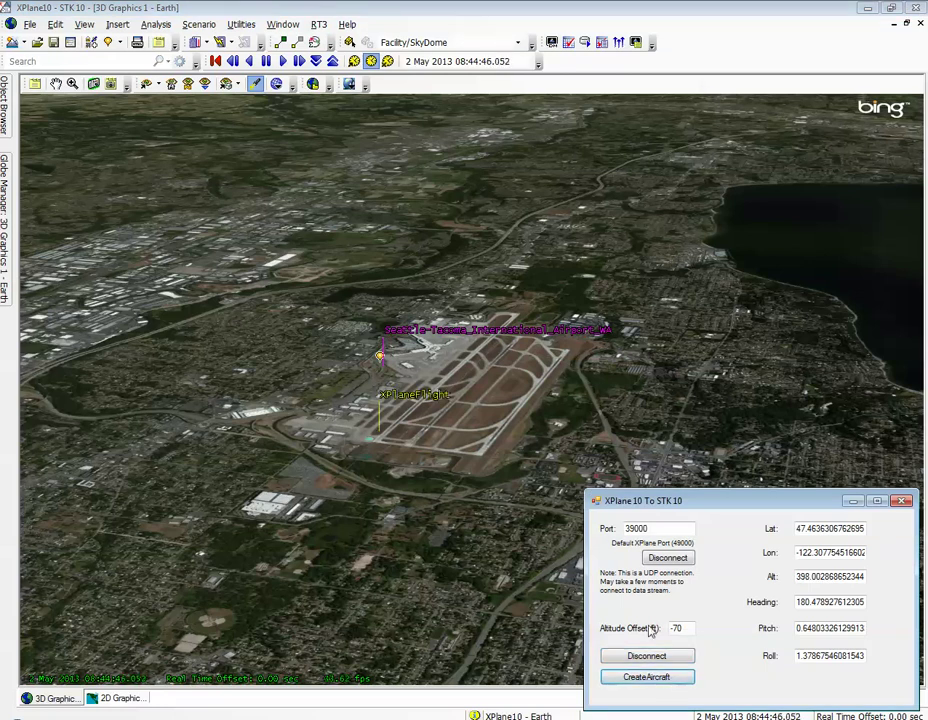
click(755, 418)
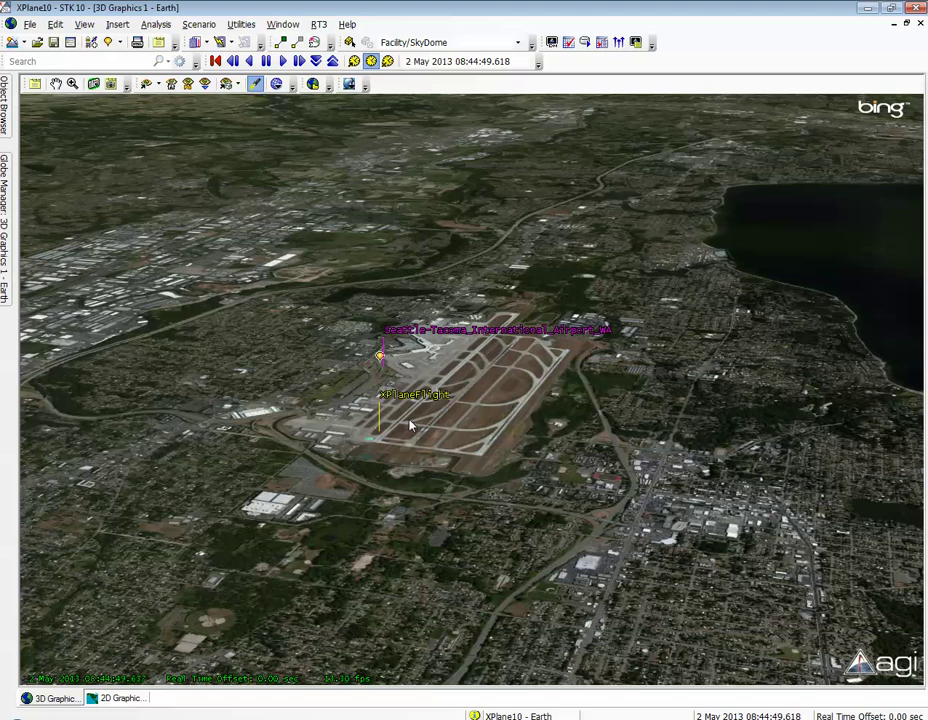
Zoom the 3D view to the XPlaneFlight aircraft and tilt it to look down the runway from behind
scroll(406, 440, up, 5)
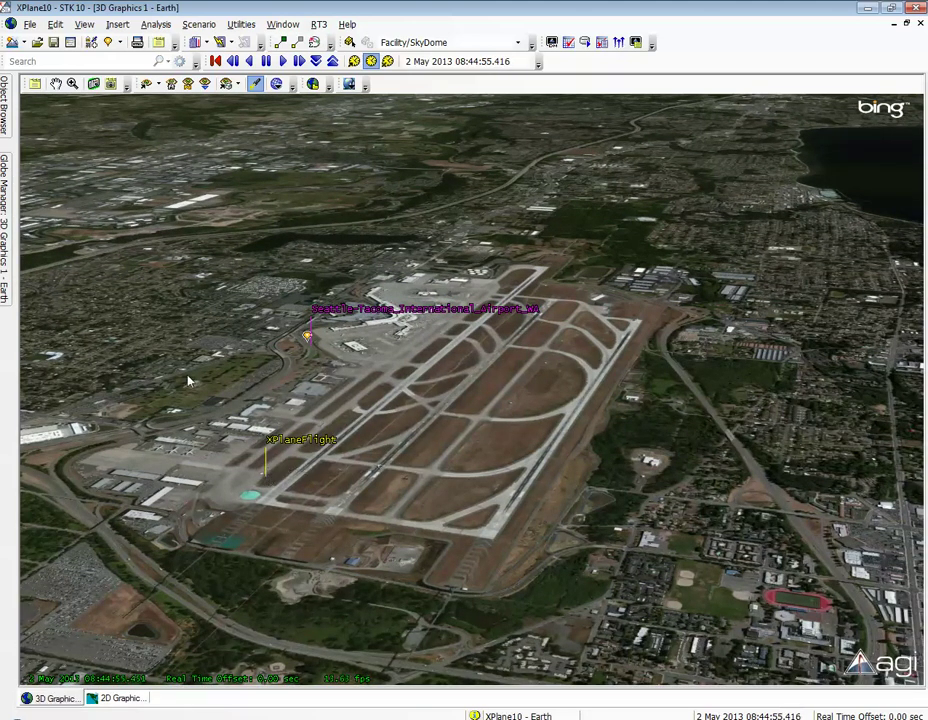
mouse_move(8, 118)
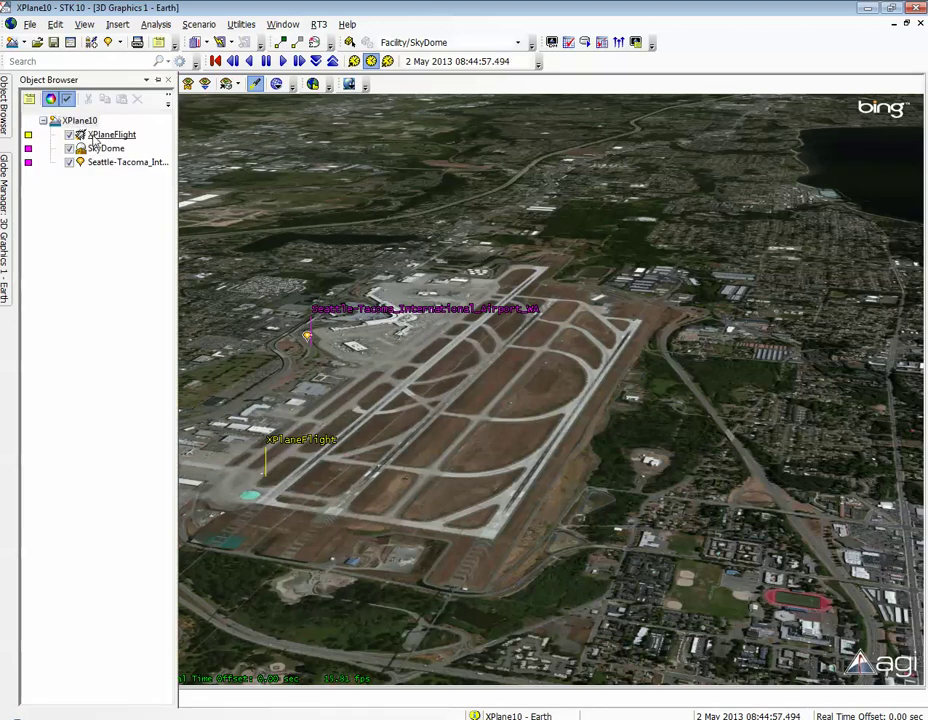
right_click(100, 135)
click(135, 162)
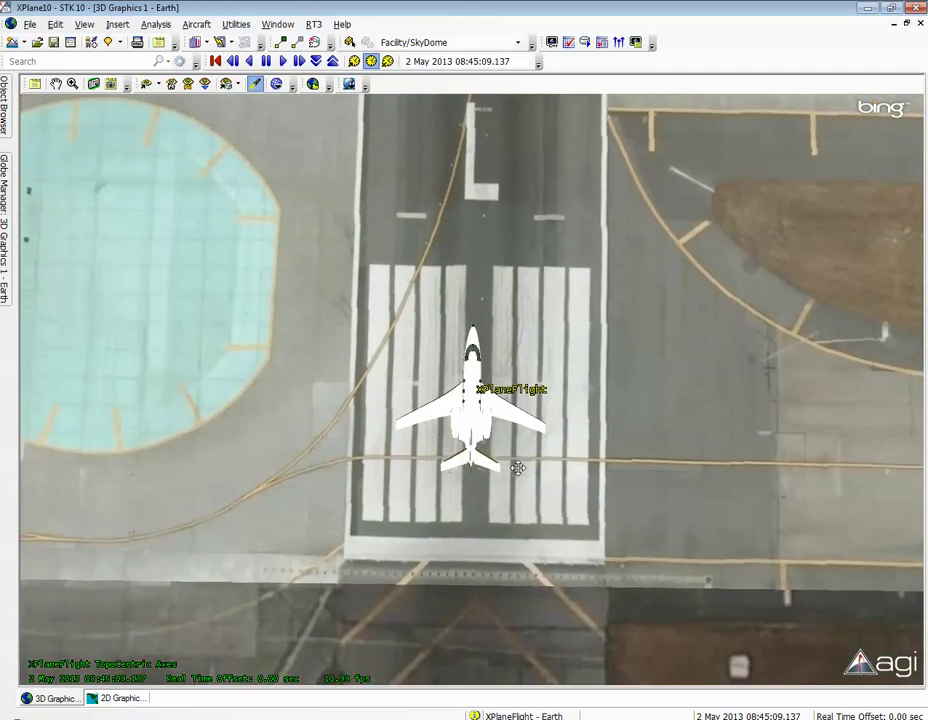
drag(518, 468, 527, 216)
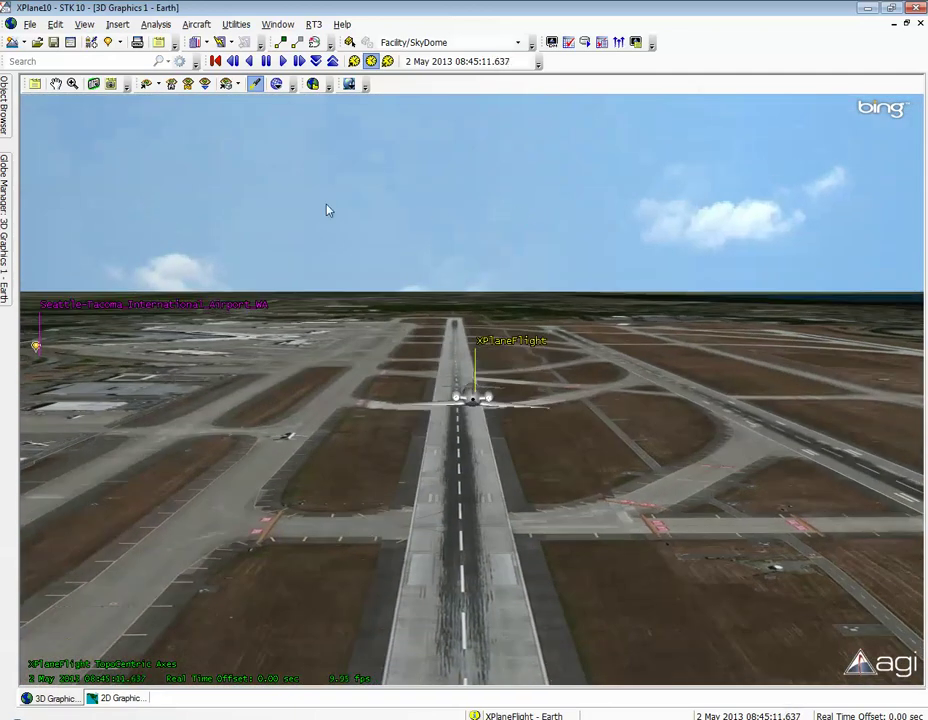
Enable the SmallTerrainKSEA terrain on the Earth globe and examine the runway and surroundings near XPlaneFlight
click(5, 225)
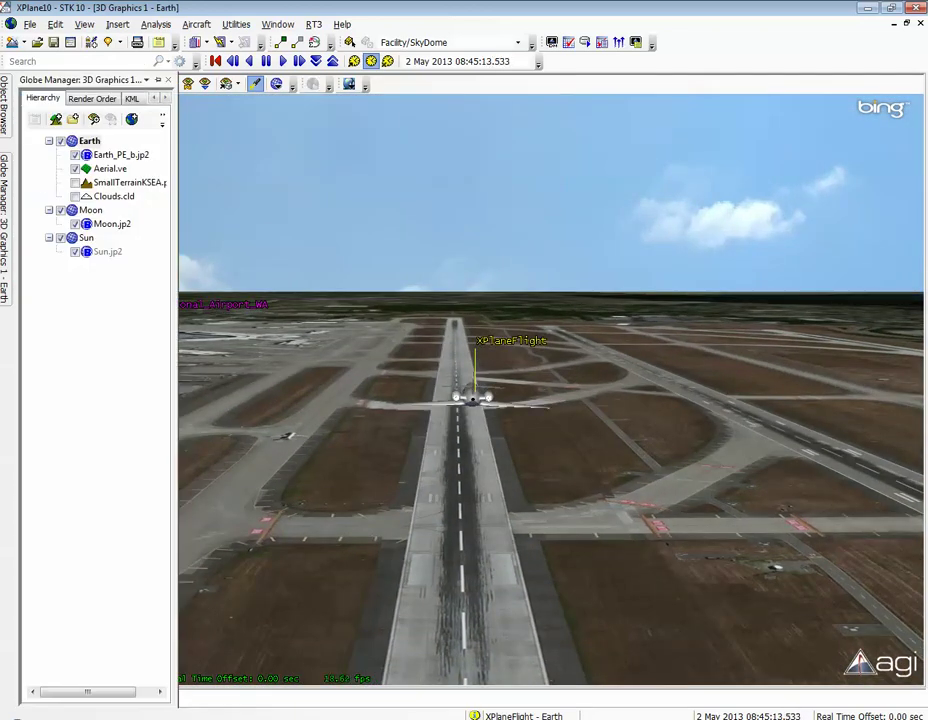
click(75, 183)
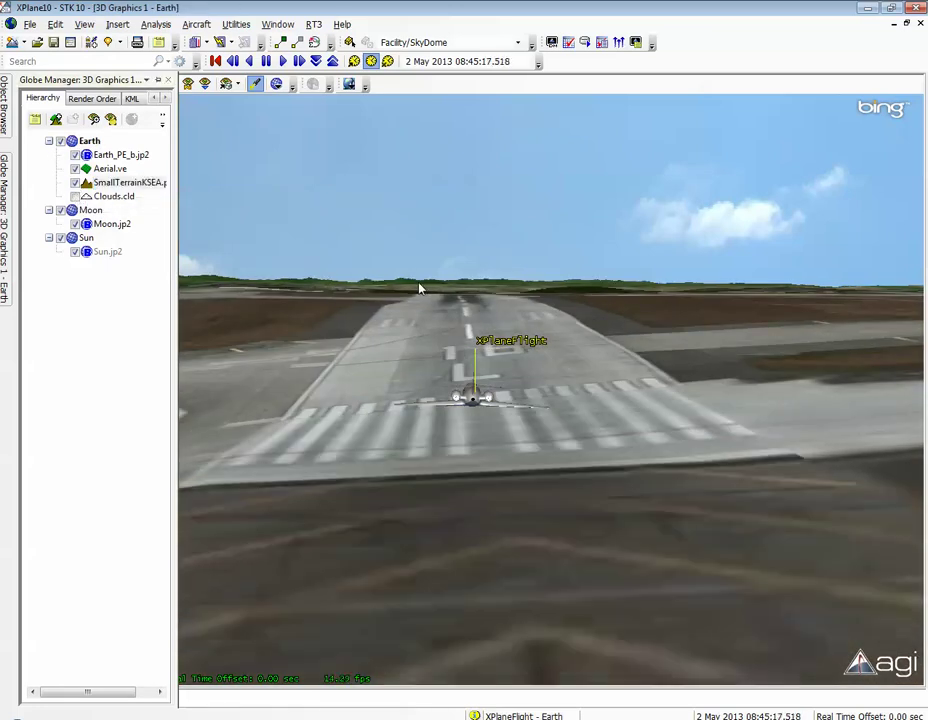
drag(492, 272, 451, 306)
right_drag(596, 418, 493, 247)
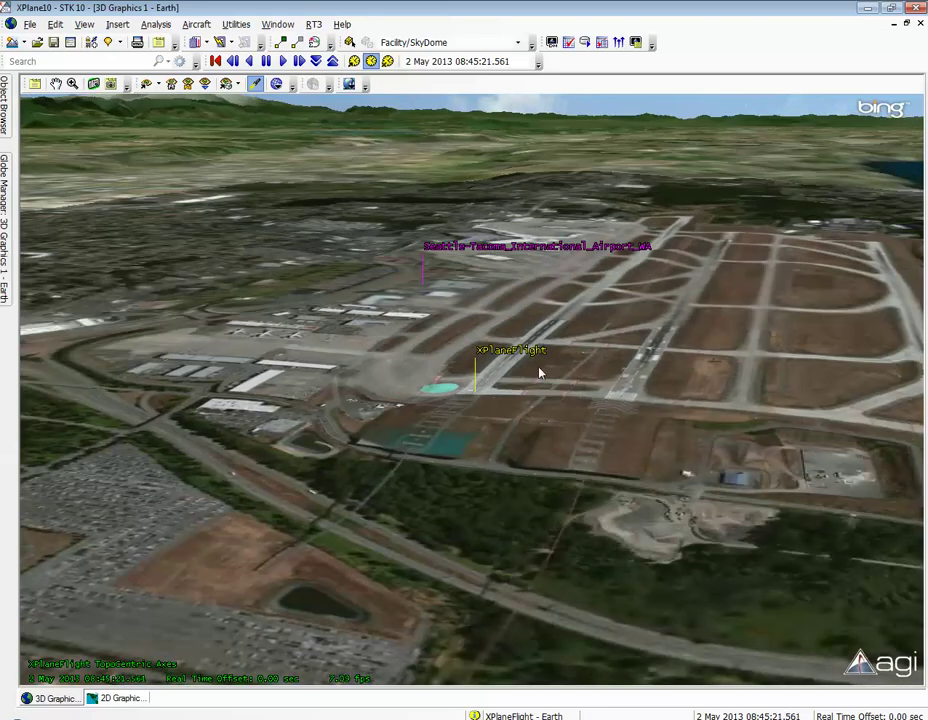
drag(493, 247, 628, 356)
right_drag(549, 280, 536, 441)
mouse_move(536, 441)
mouse_down()
mouse_move(524, 489)
mouse_move(520, 440)
mouse_up()
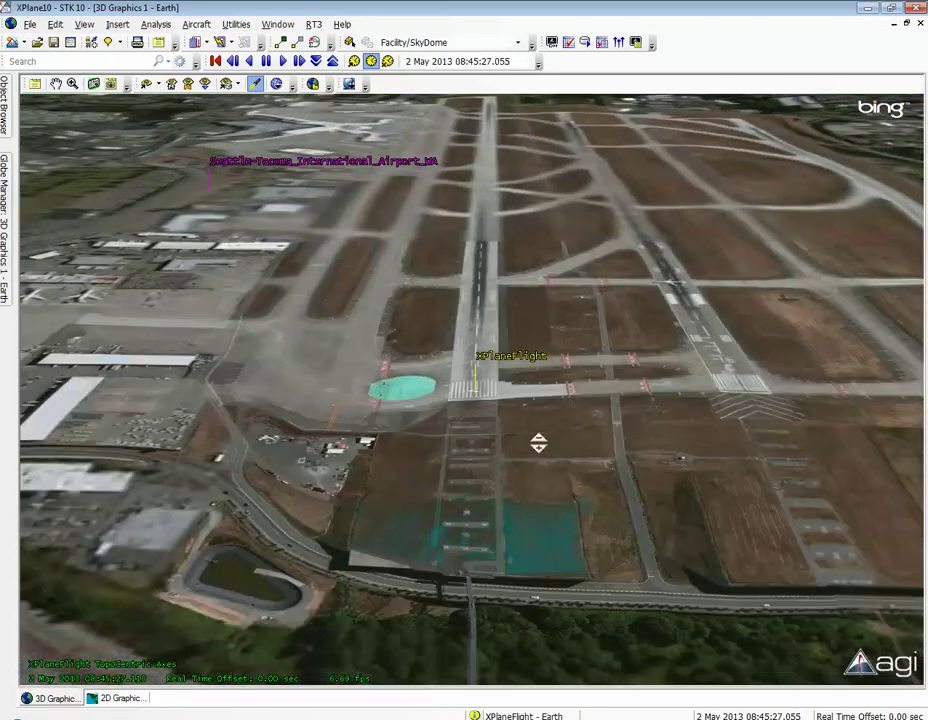
drag(510, 398, 485, 210)
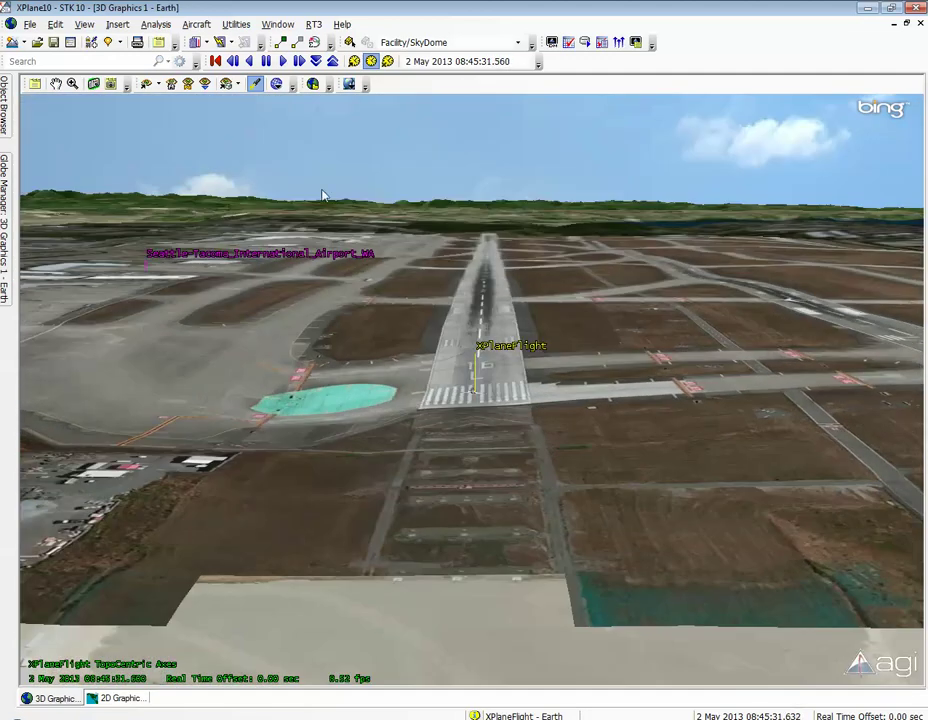
Turn off the SmallTerrainKSEA terrain on the Earth globe
mouse_move(9, 200)
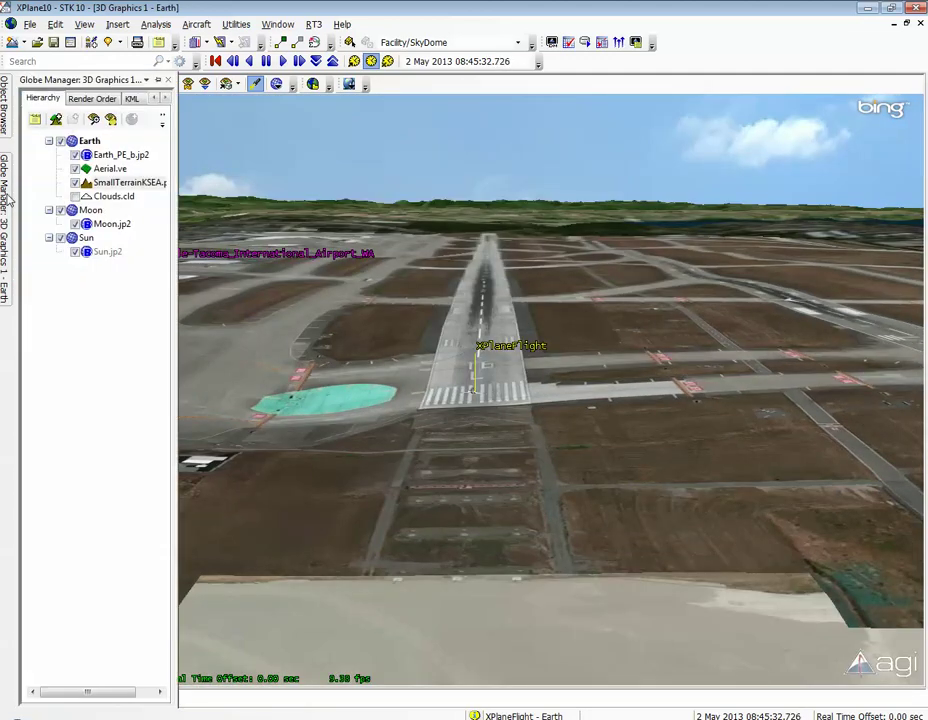
click(75, 183)
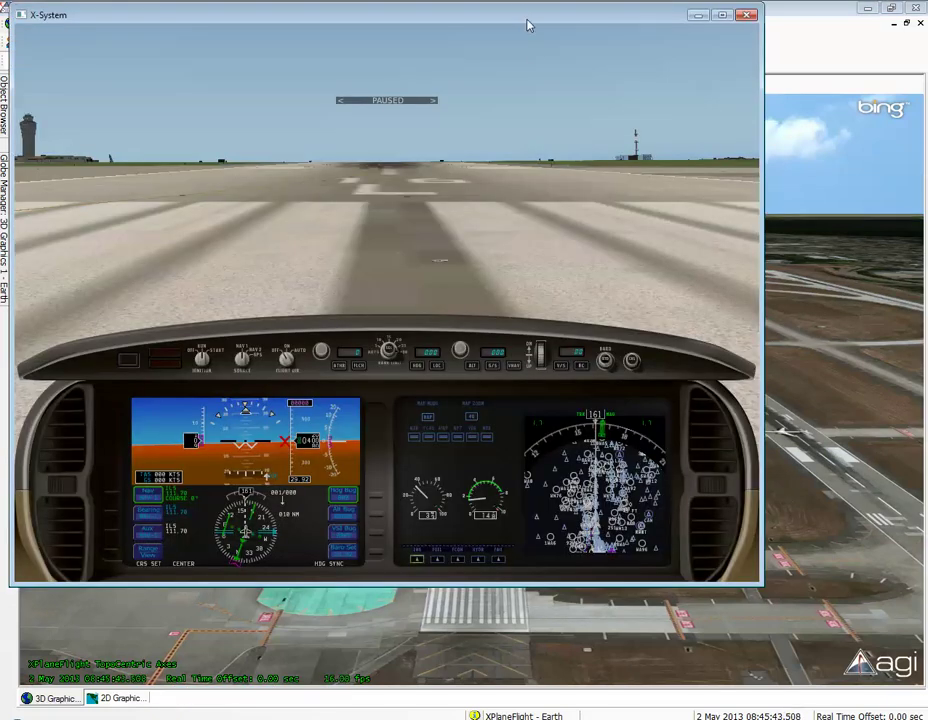
Switch to X-Plane and resume the paused flight, then view XPlaneFlight from a low angle behind it in STK 10
drag(530, 25, 518, 41)
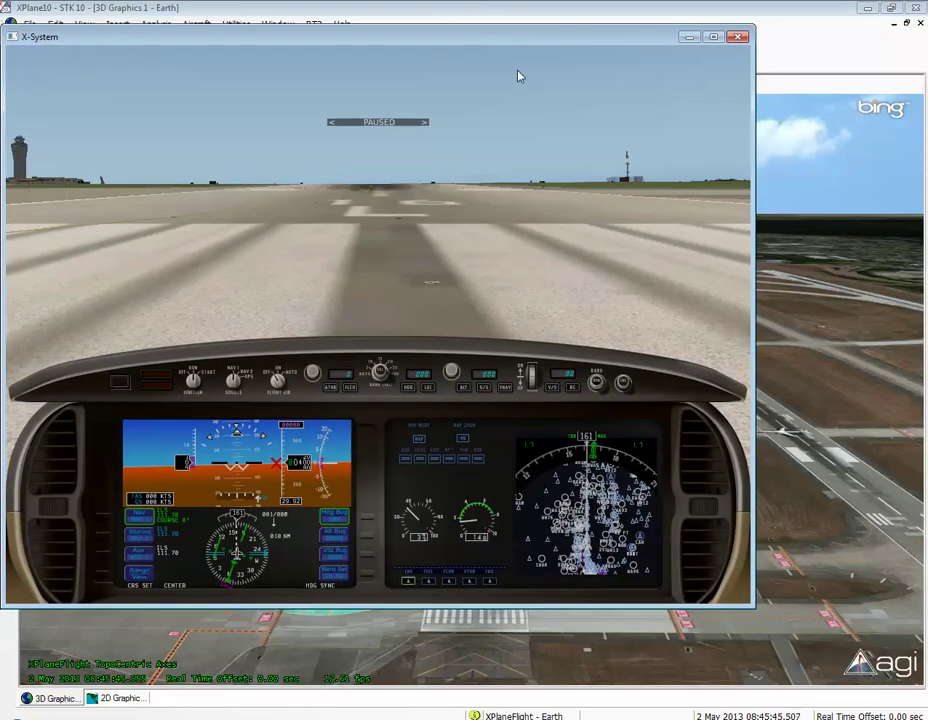
key(p)
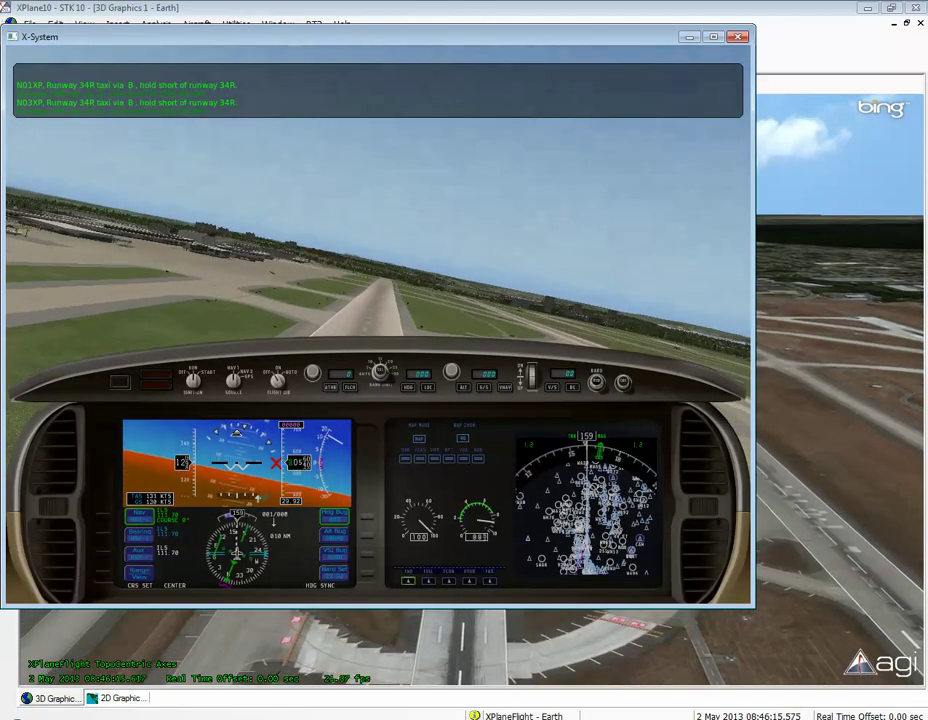
click(771, 22)
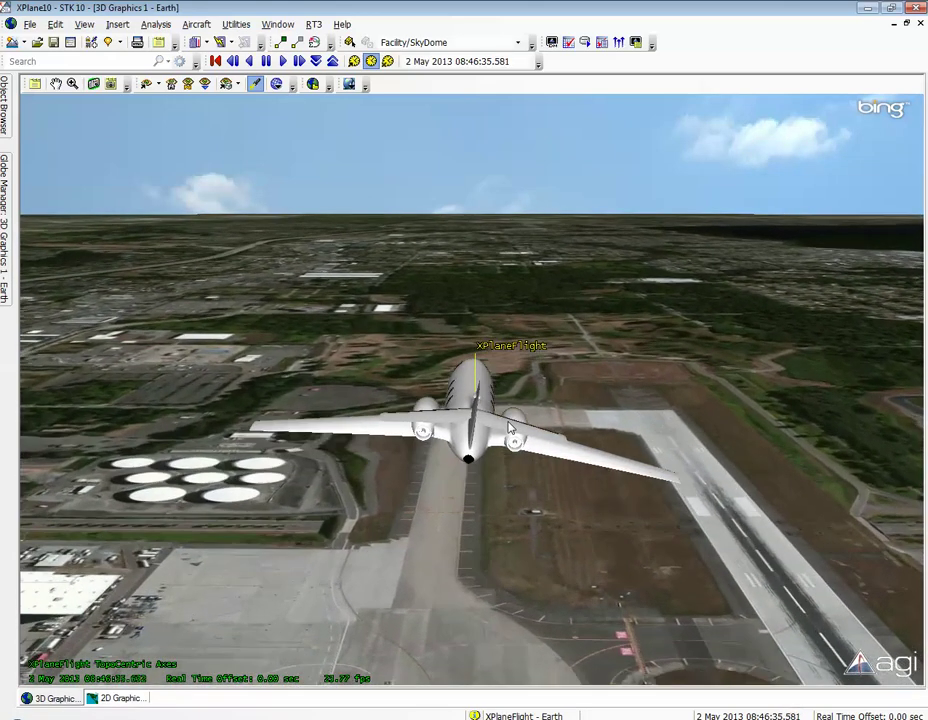
drag(510, 428, 537, 405)
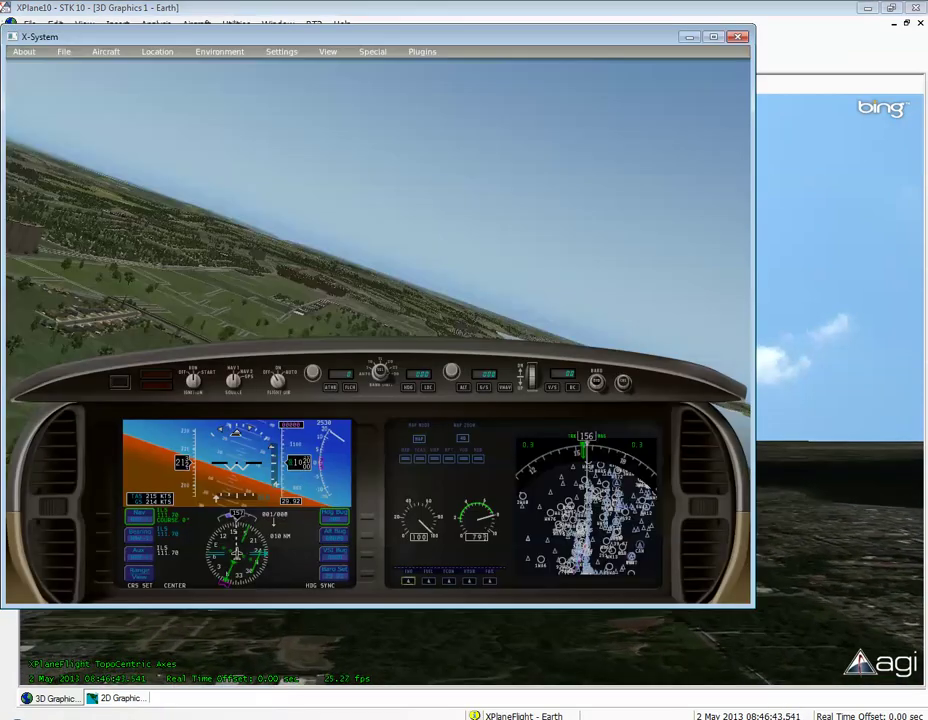
Reposition the X-Plane window over the globe view to compare the cockpit with the STK aircraft, then return to STK 10
drag(514, 37, 898, 187)
drag(700, 176, 792, 113)
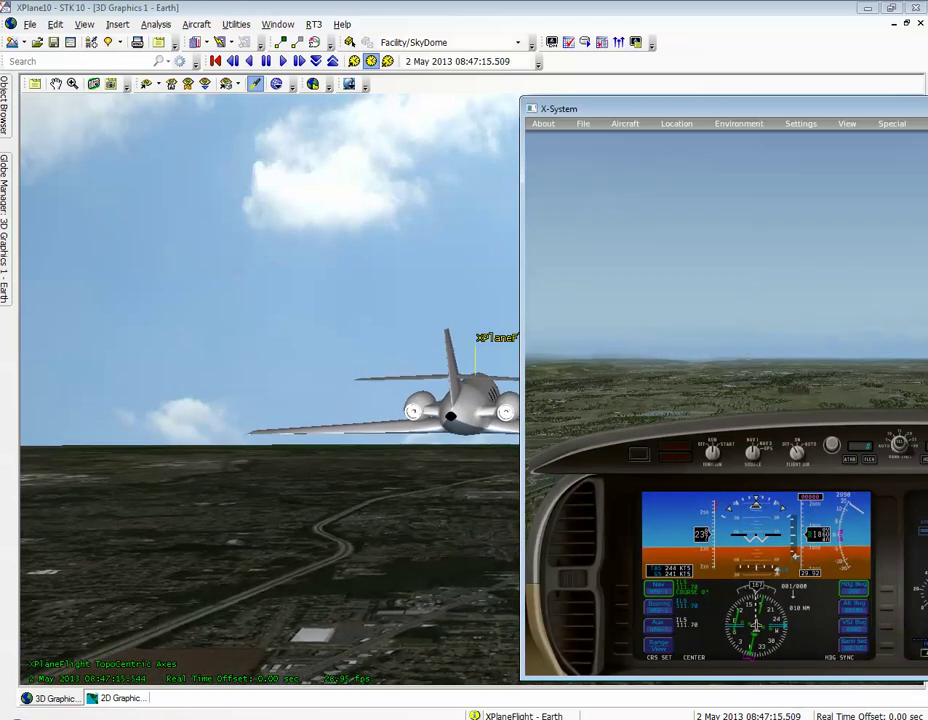
drag(684, 110, 350, 75)
drag(543, 77, 482, 81)
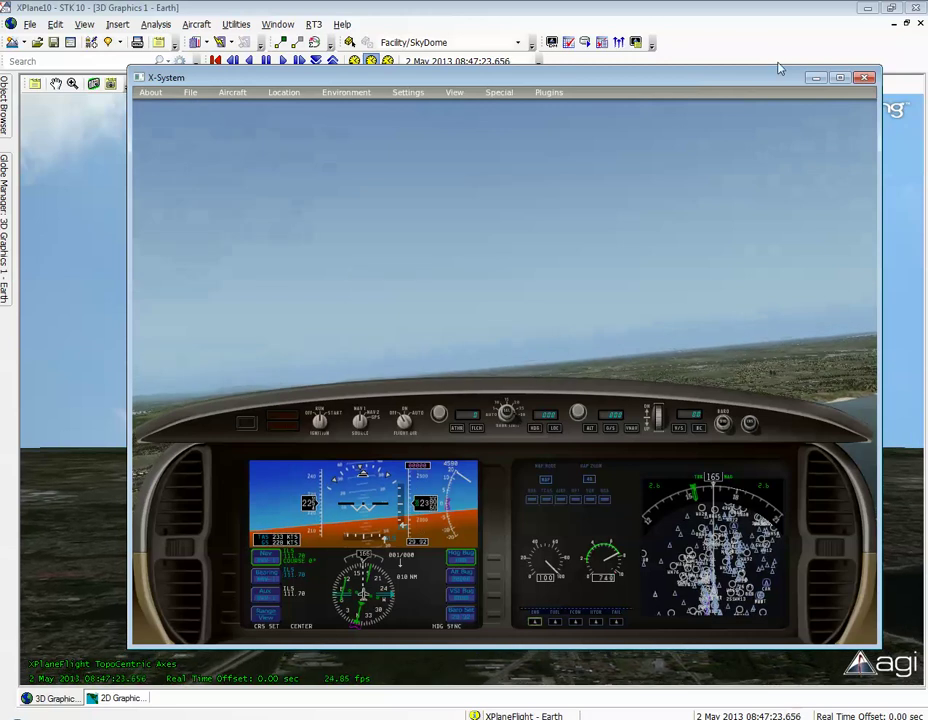
click(786, 31)
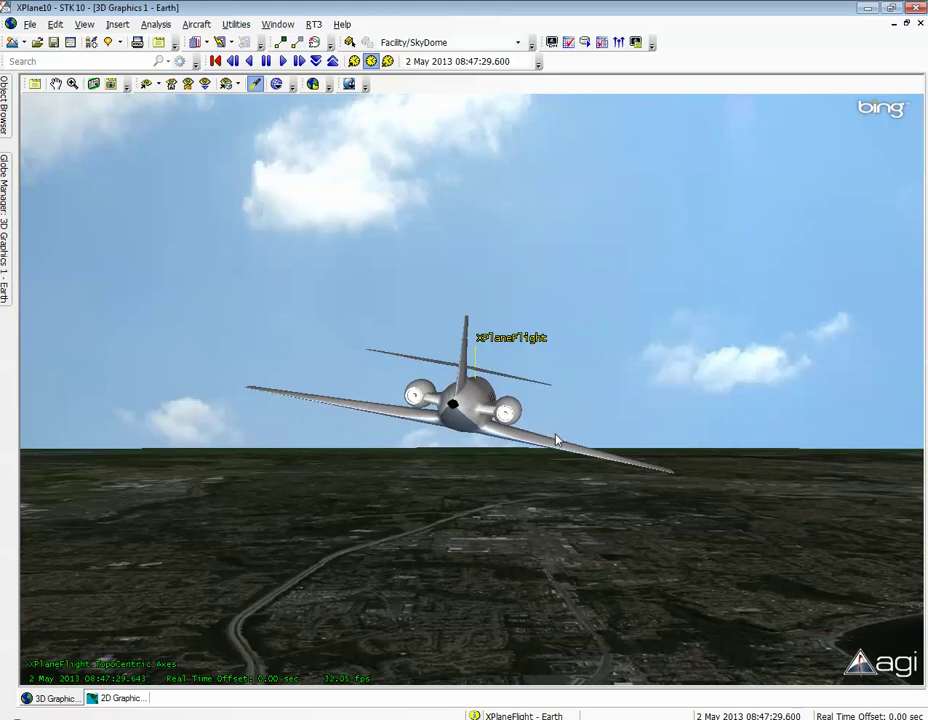
Attach a new Sensor object to the XPlaneFlight aircraft
drag(537, 416, 508, 482)
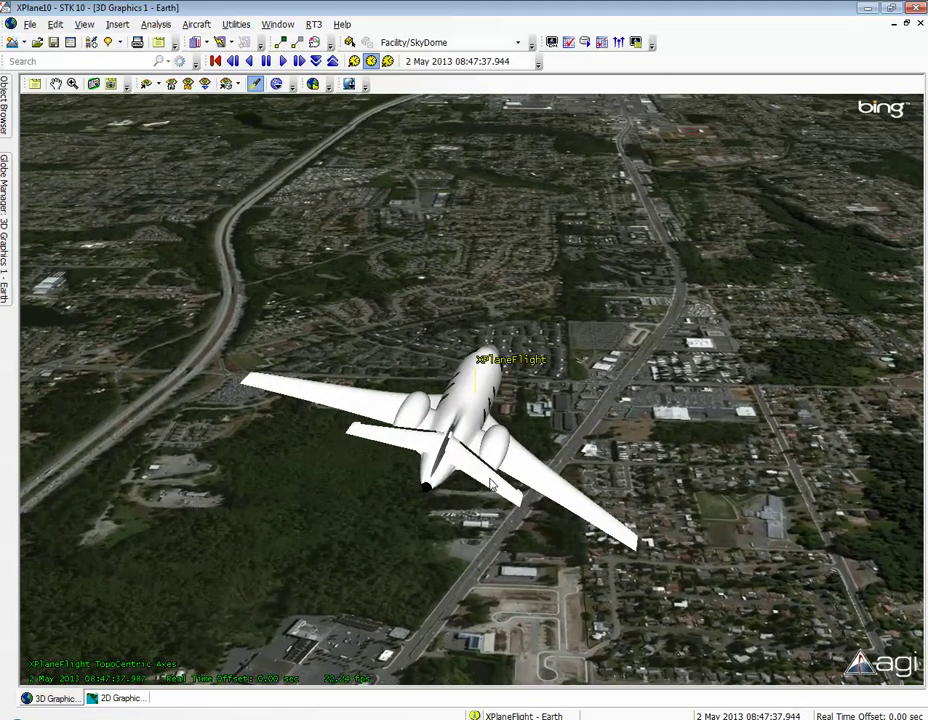
drag(508, 482, 520, 415)
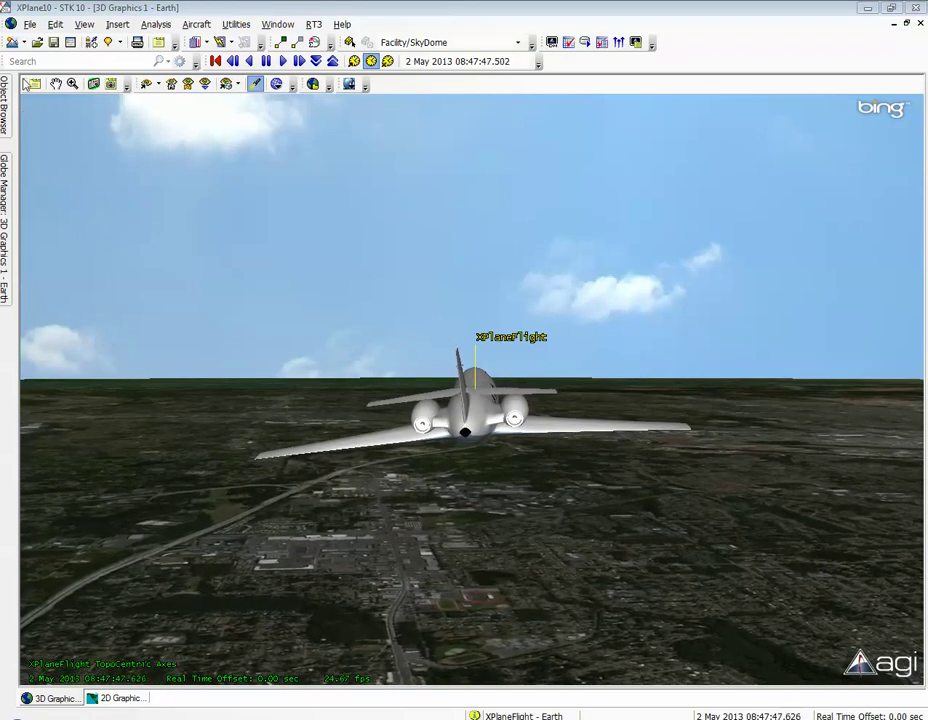
mouse_move(4, 100)
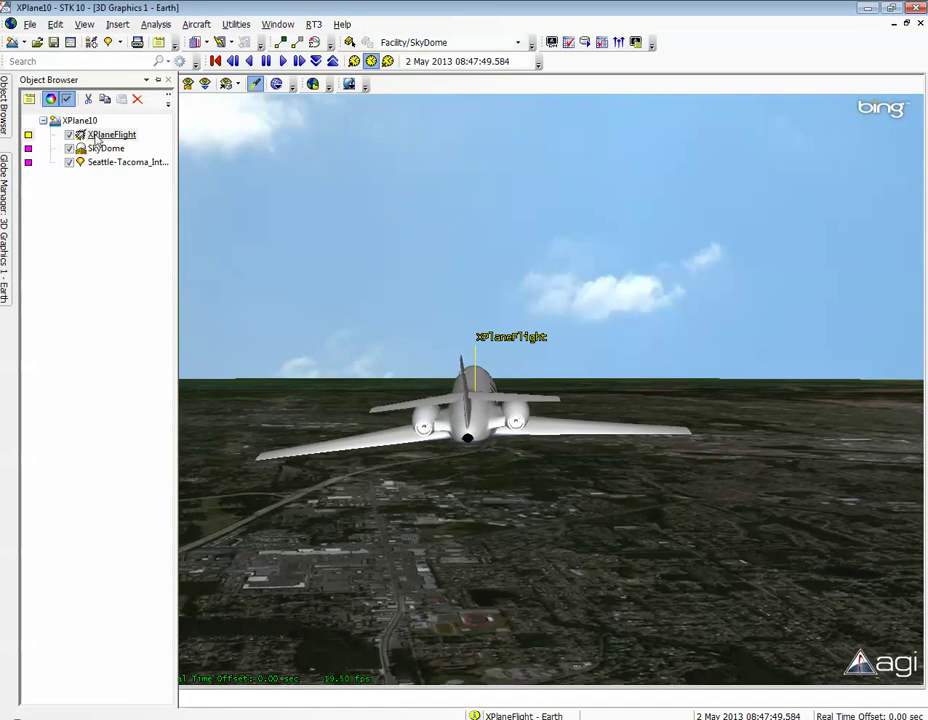
click(97, 138)
click(120, 43)
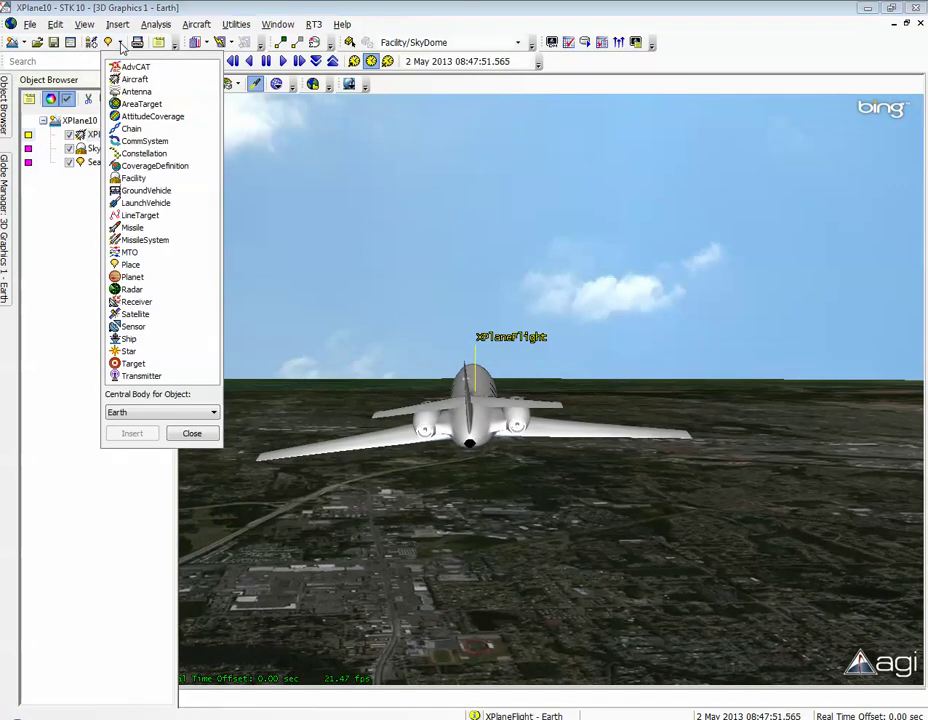
double_click(131, 326)
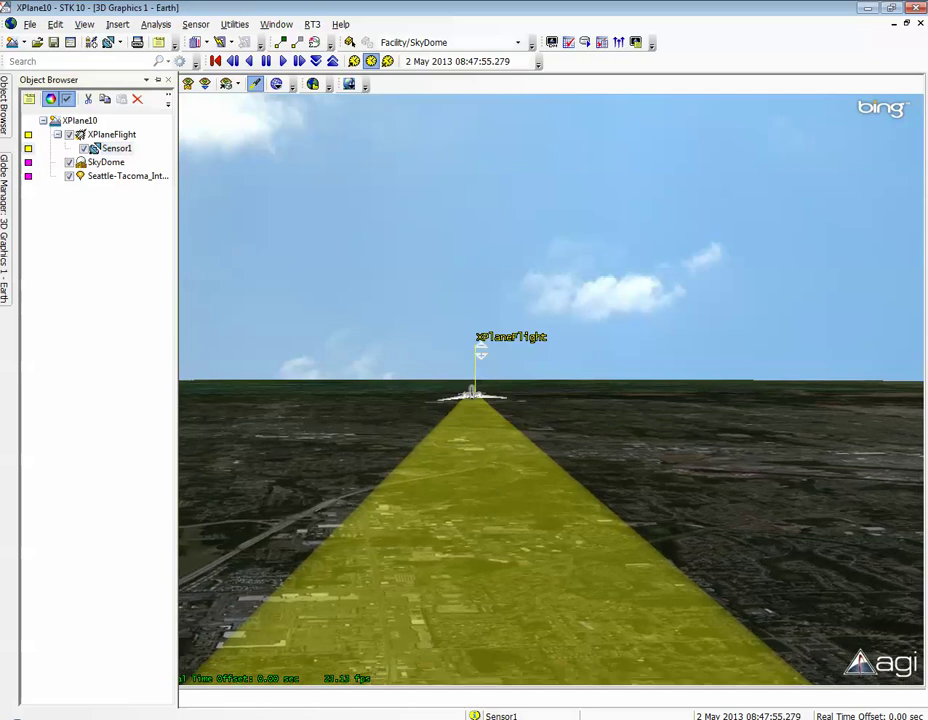
Redefine Sensor1 as a Rectangular sensor with a 35 deg vertical and a 25 deg horizontal half angle
drag(501, 383, 485, 431)
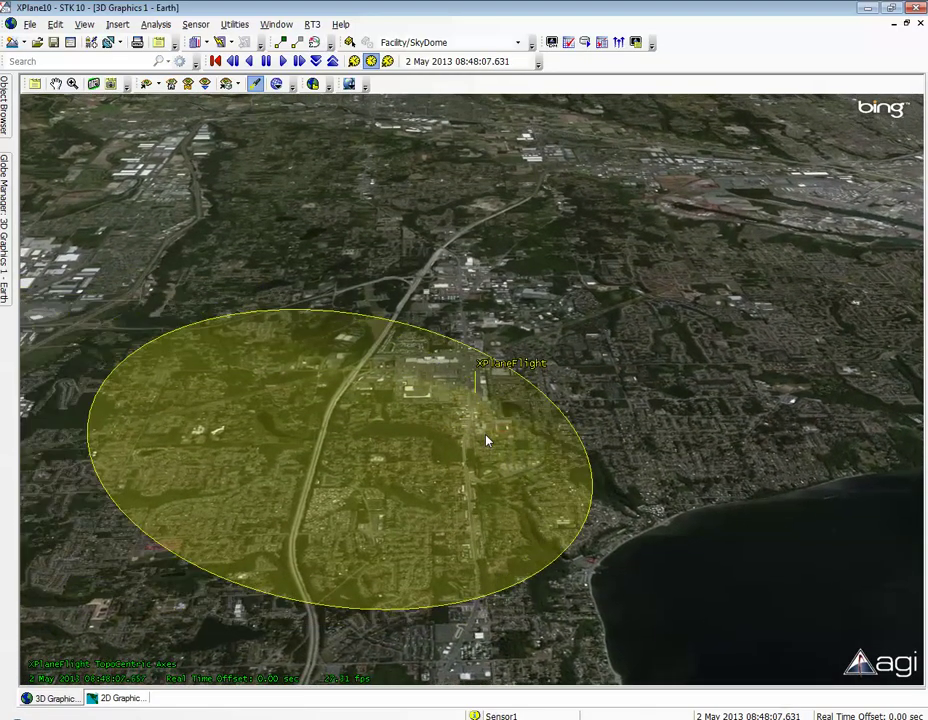
scroll(487, 369, up, 5)
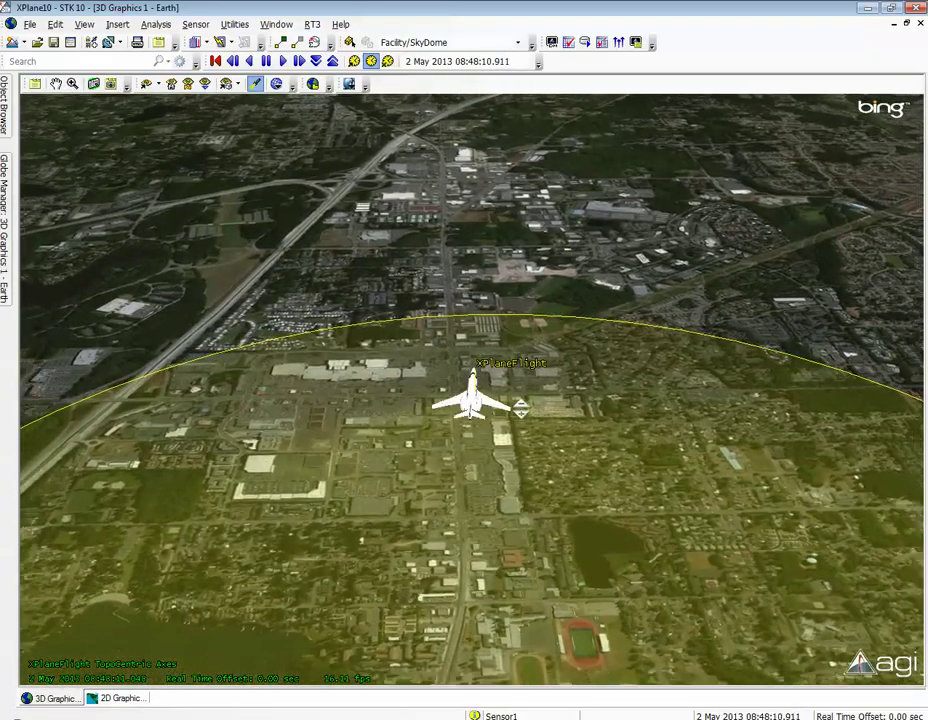
scroll(520, 408, up, 2)
mouse_move(520, 408)
mouse_down()
mouse_move(512, 432)
mouse_move(528, 426)
mouse_up()
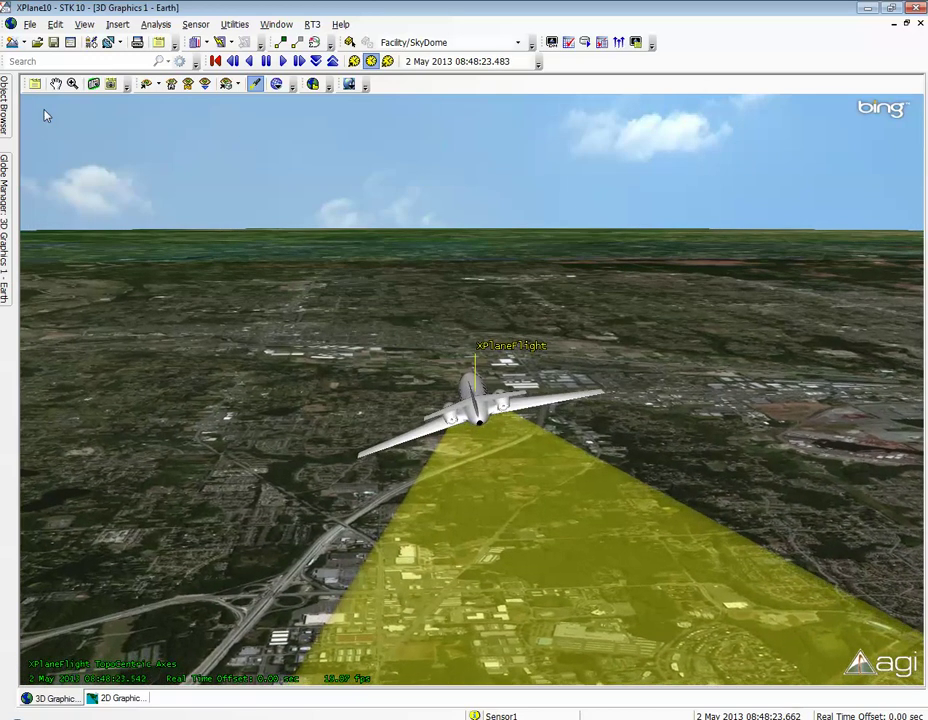
mouse_move(6, 110)
click(114, 148)
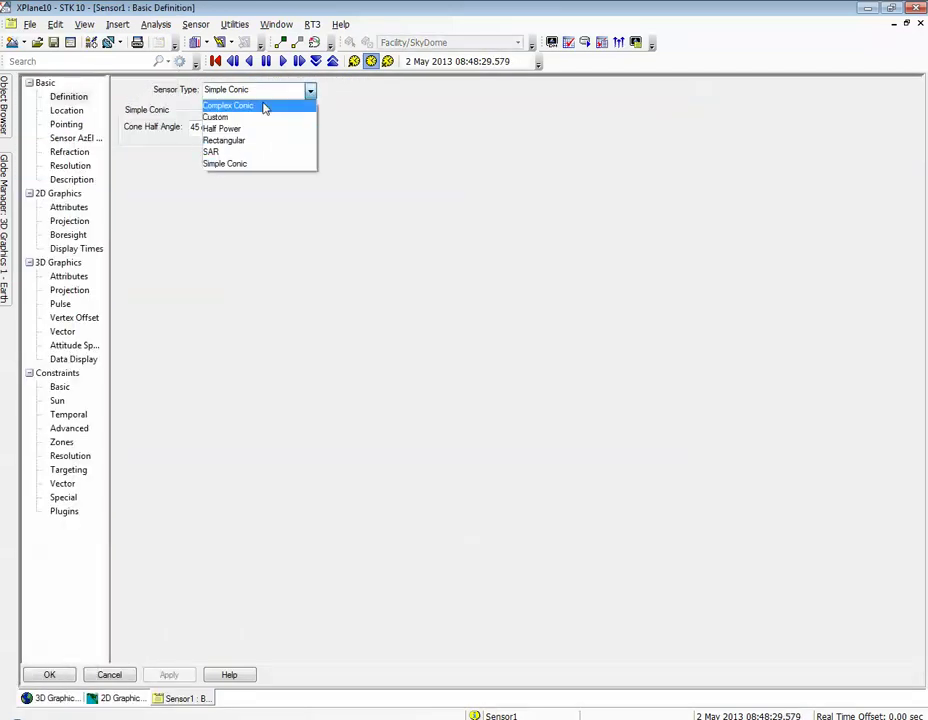
click(231, 129)
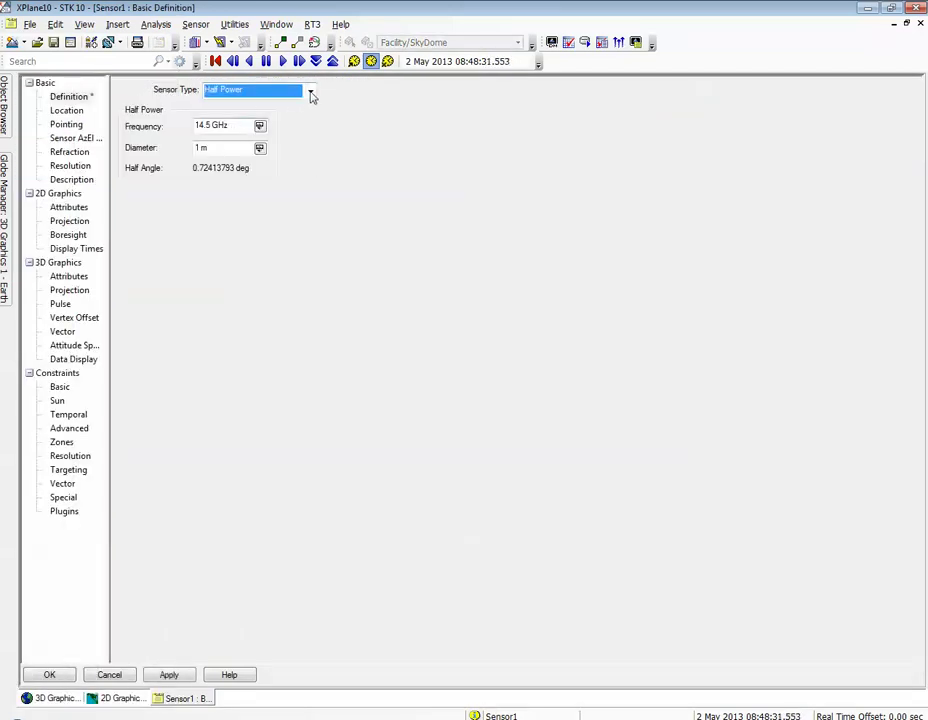
click(310, 92)
click(225, 141)
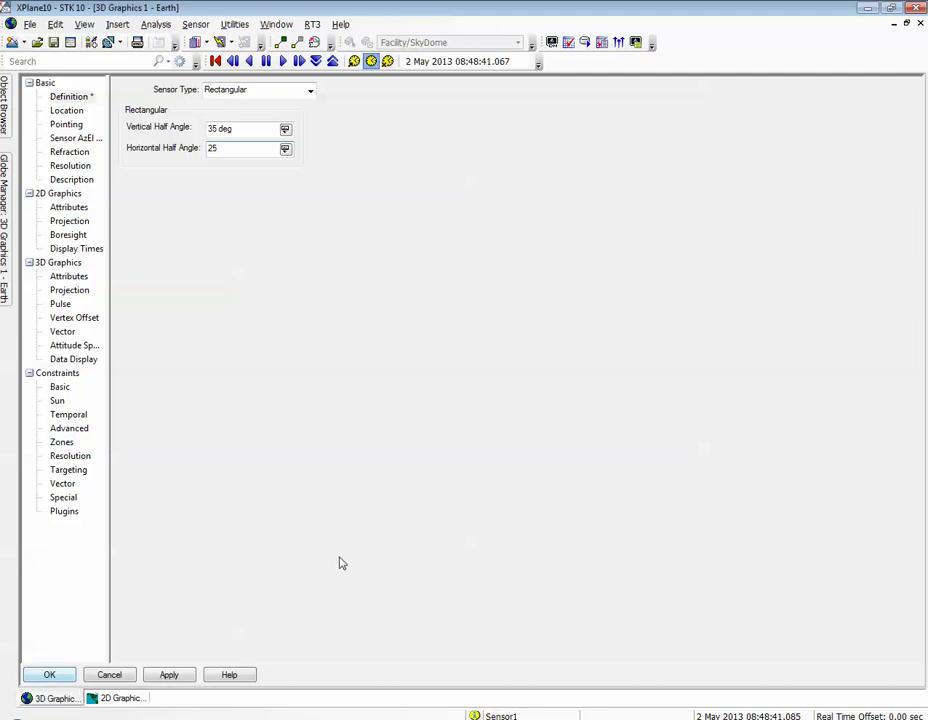
key(Return)
View the sensor's rectangular ground footprint, then delete Sensor1 from XPlaneFlight
drag(528, 472, 506, 478)
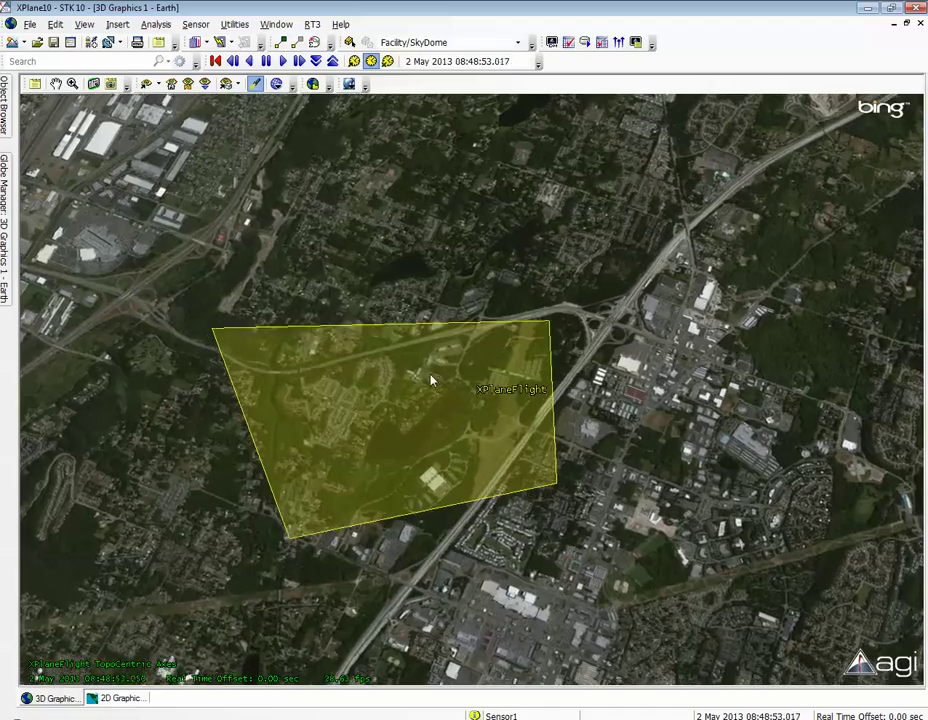
right_click(432, 380)
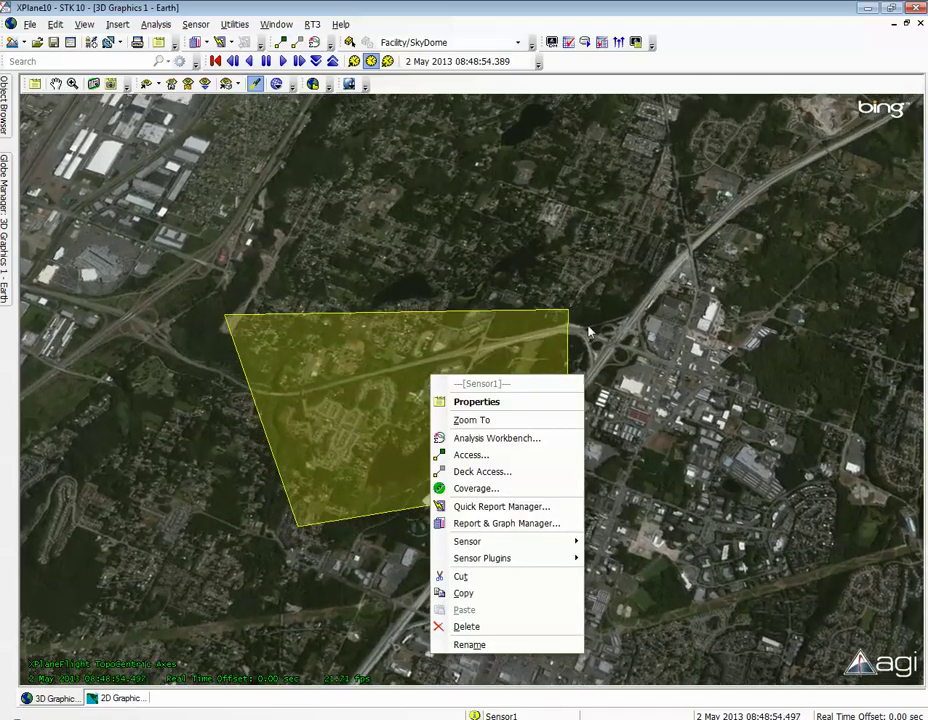
click(610, 376)
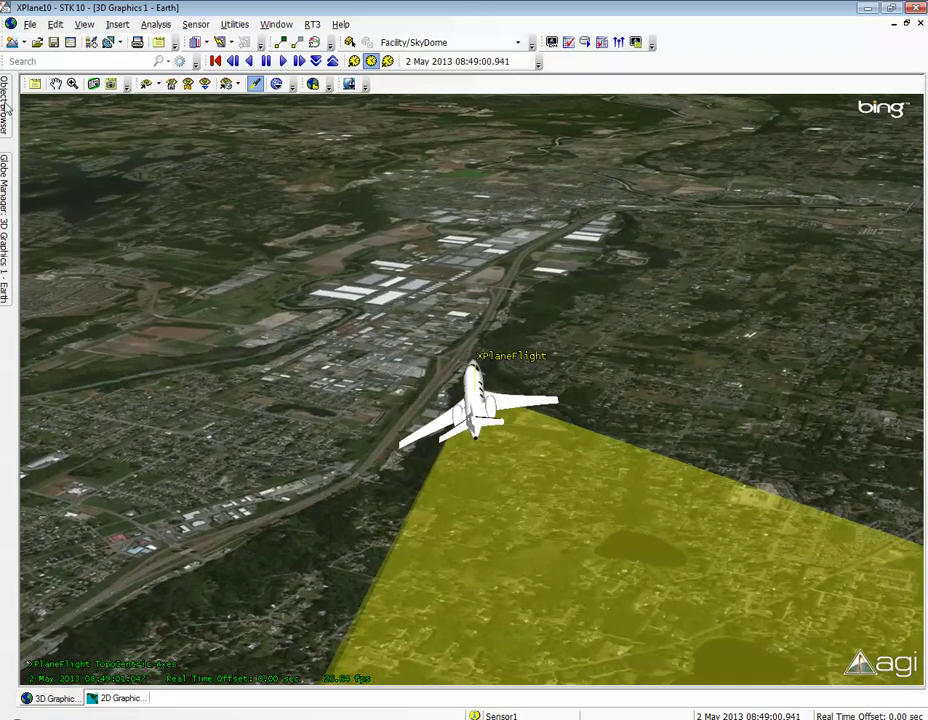
mouse_move(8, 112)
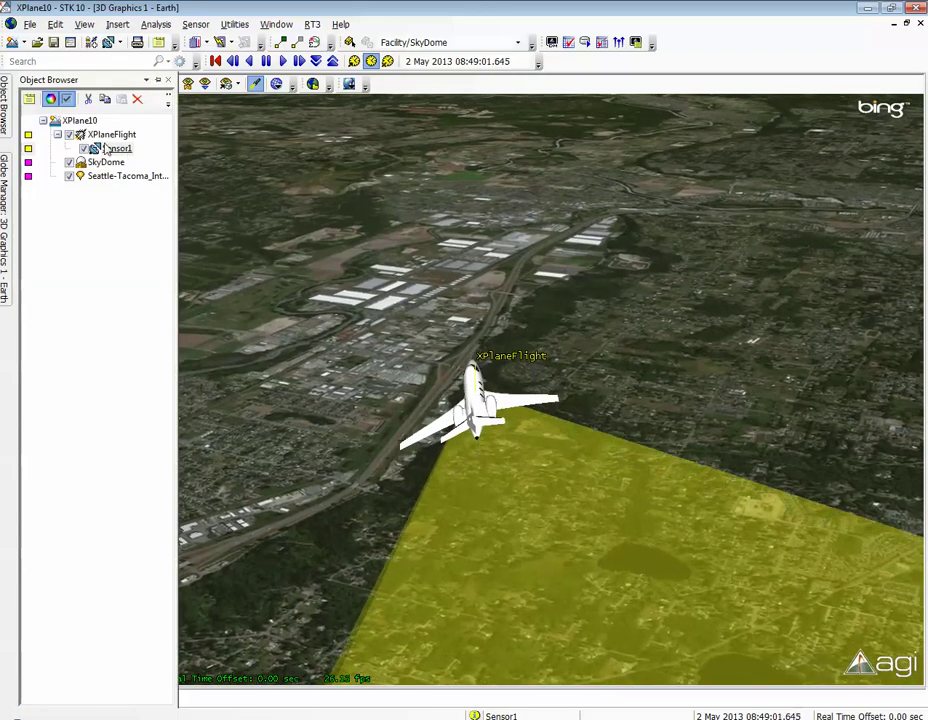
click(116, 148)
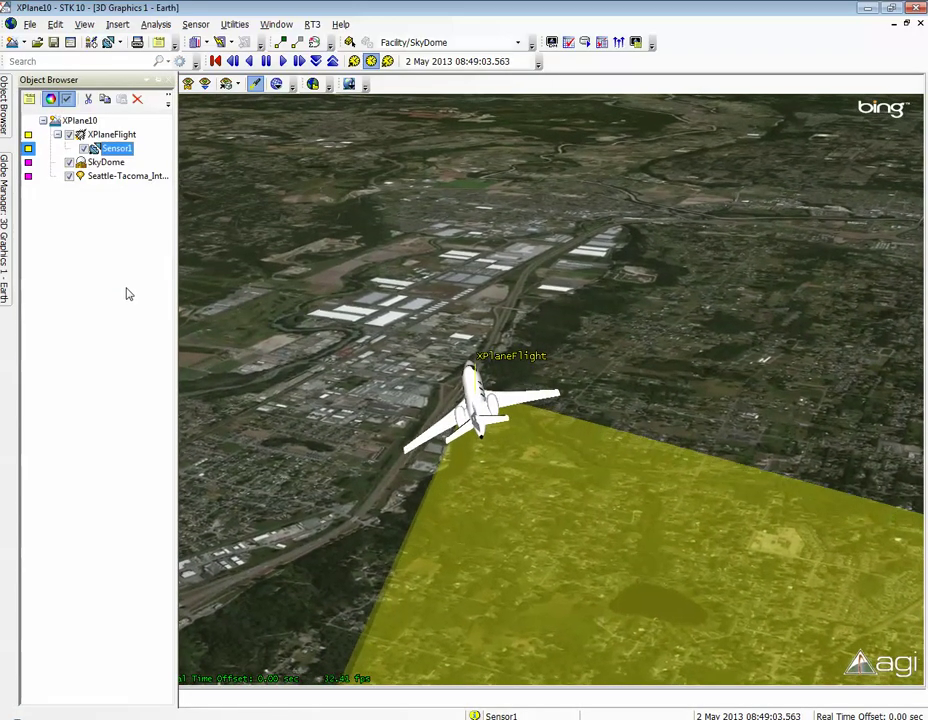
key(Delete)
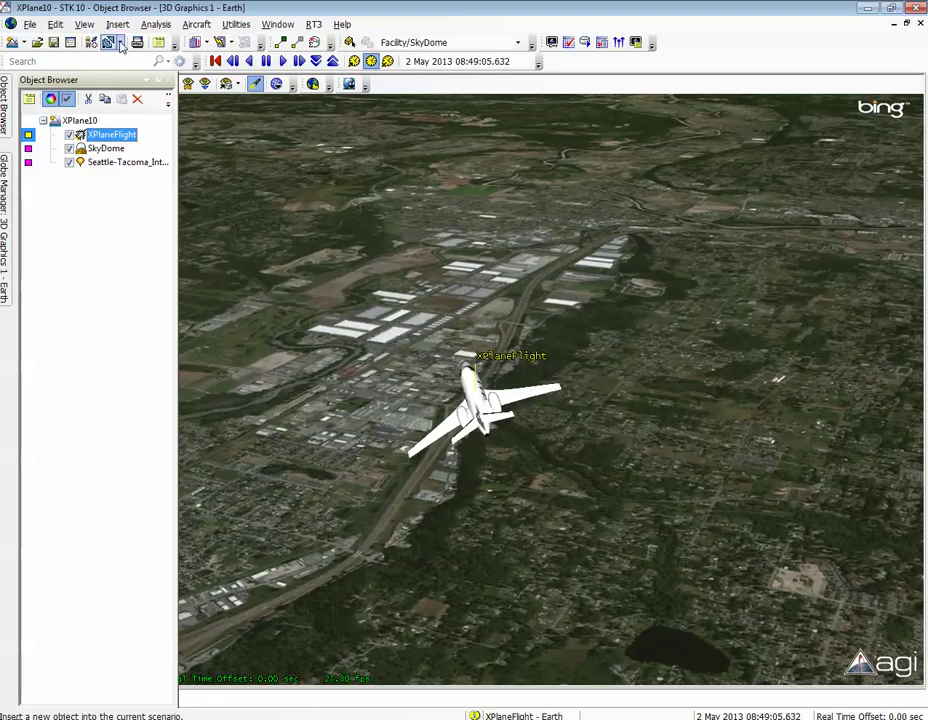
Attach a Transmitter to XPlaneFlight using the Simple Transmitter Model with 3.5 GHz frequency and 30 dBW EIRP
click(108, 42)
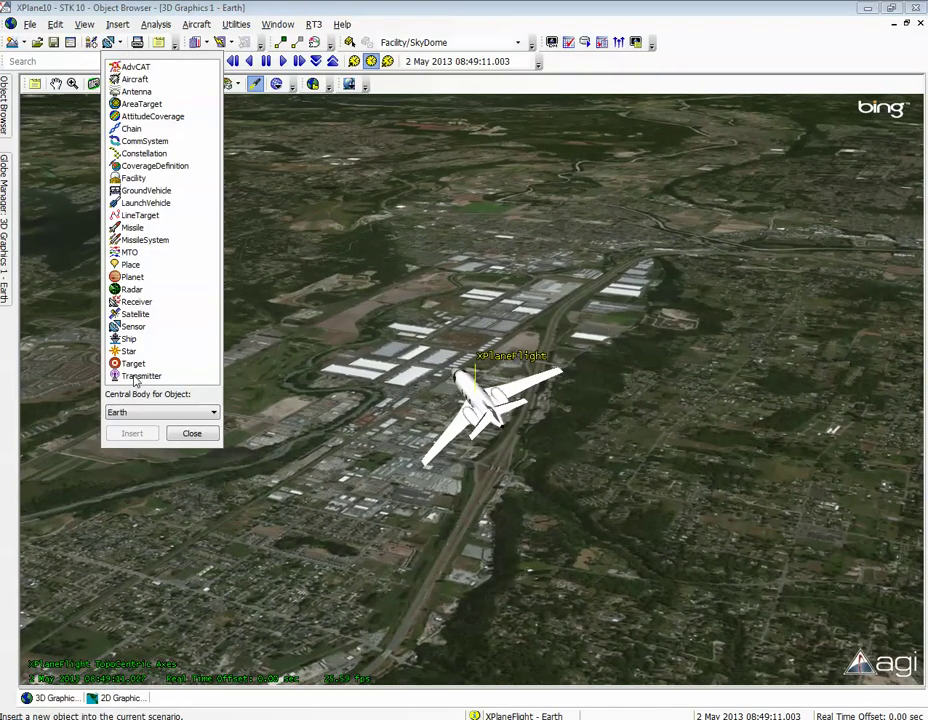
double_click(138, 377)
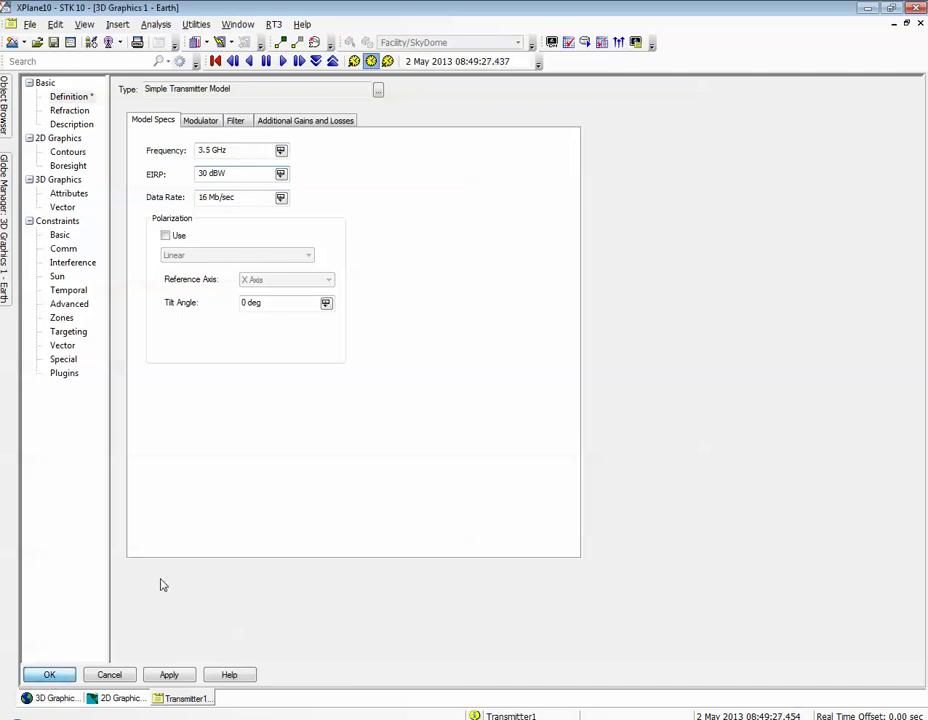
click(50, 676)
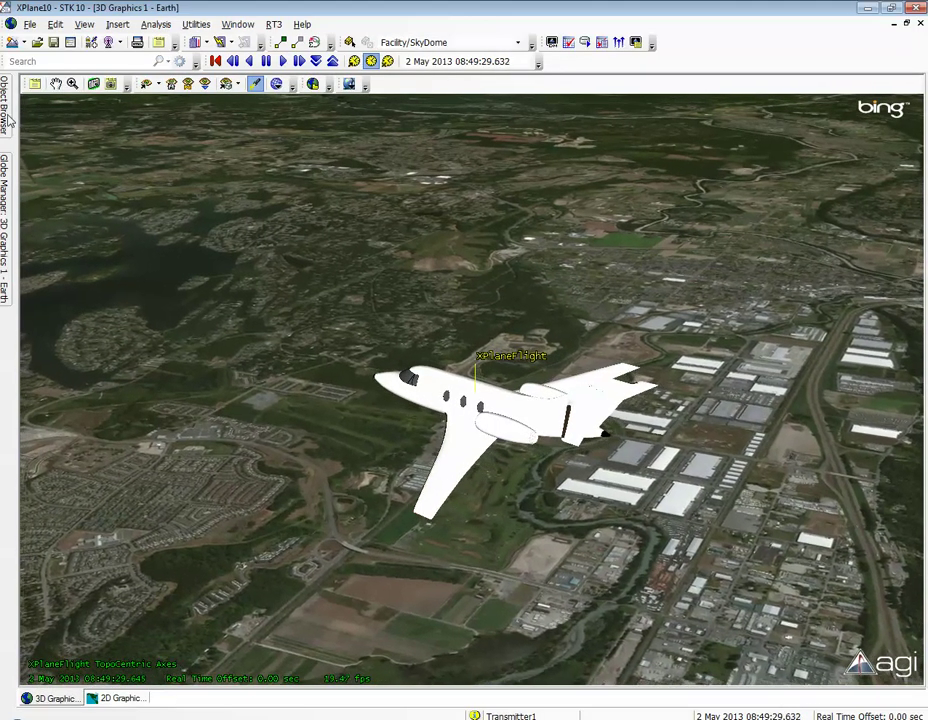
Attach a Receiver to the Seattle-Tacoma airport place, keeping the Simple Receiver Model with Auto Track and 20 dB/K G/T
click(8, 110)
click(108, 178)
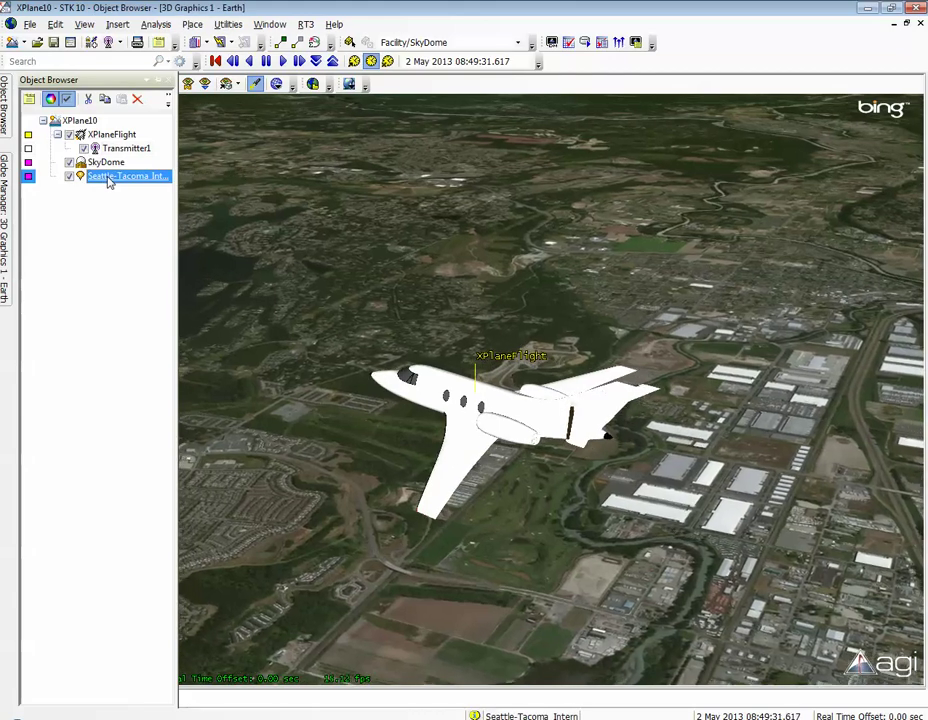
click(113, 44)
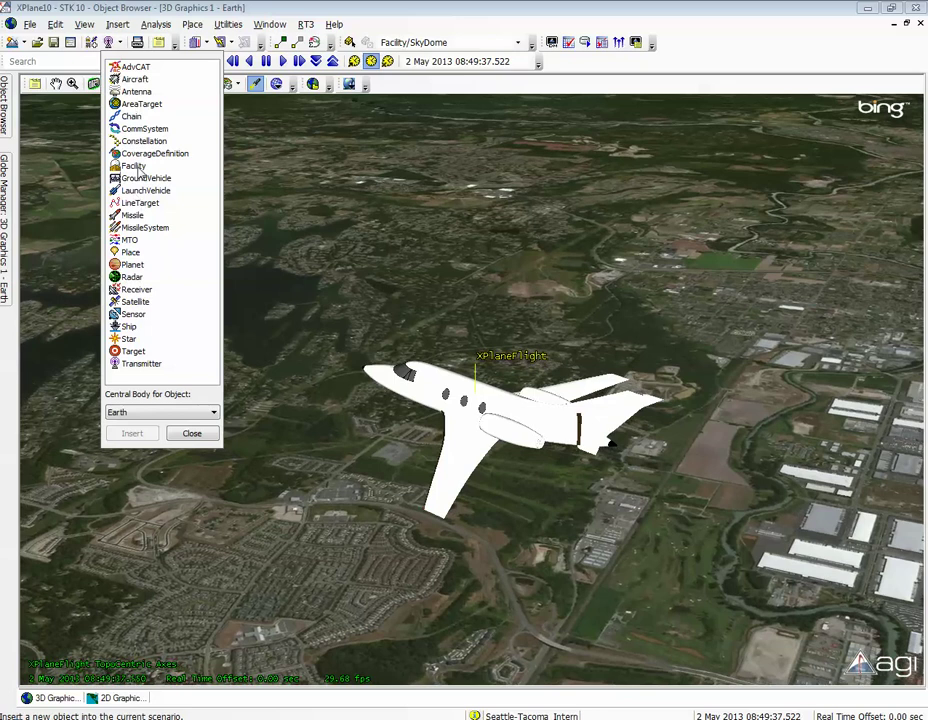
double_click(136, 289)
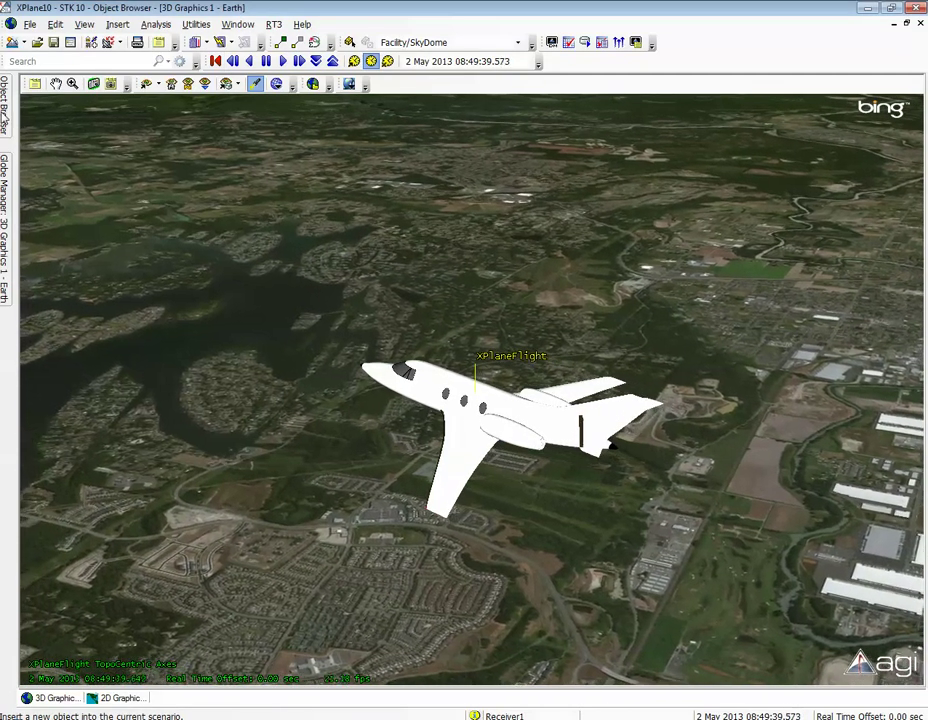
mouse_move(4, 115)
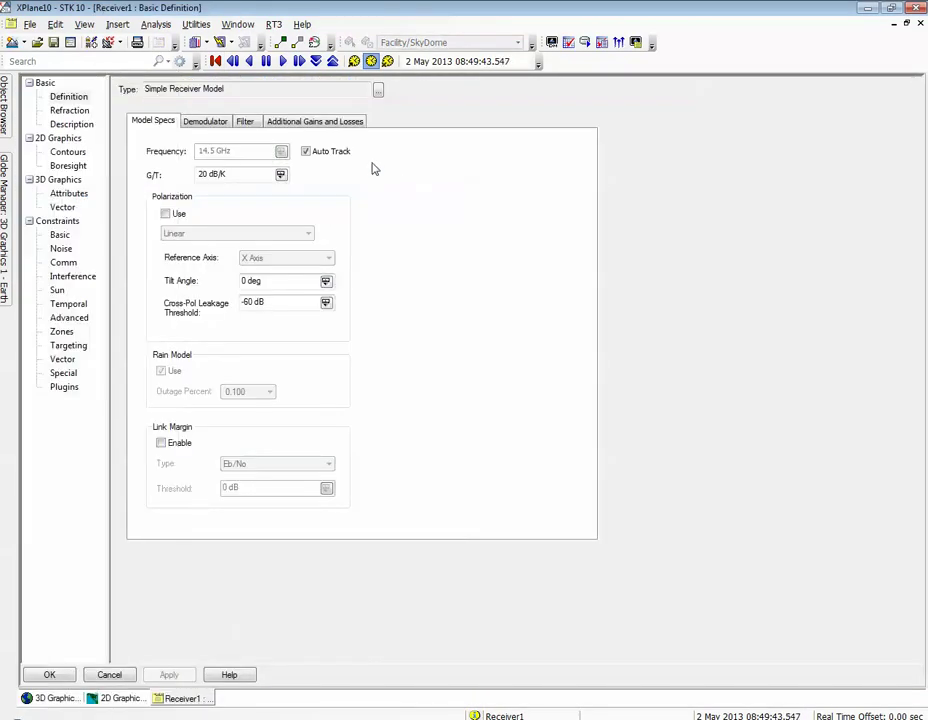
click(55, 674)
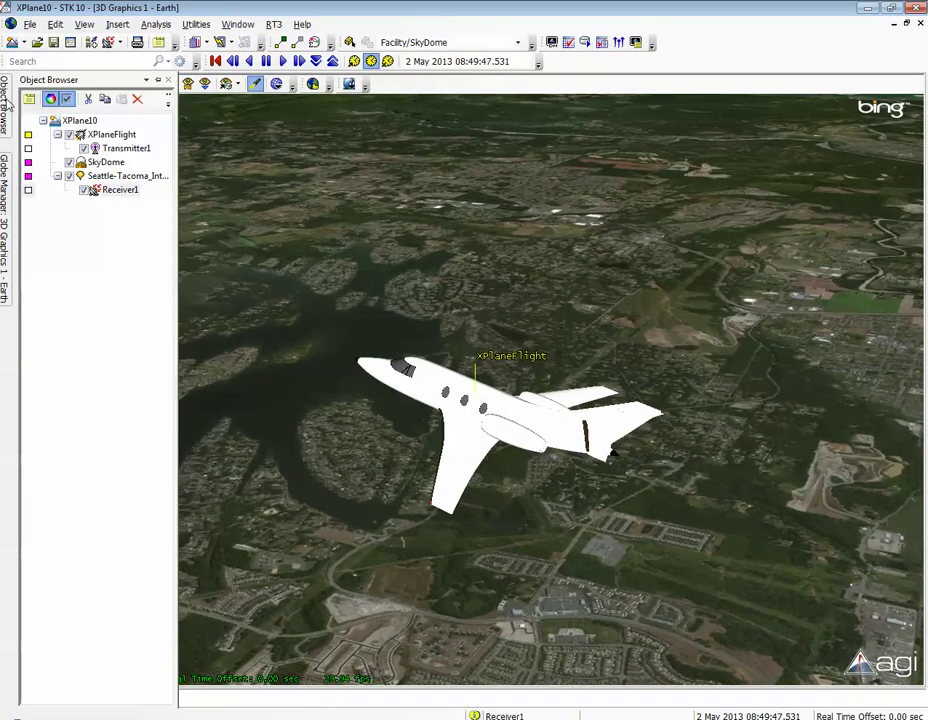
Compute access from Transmitter1 to Receiver1 at the Seattle-Tacoma airport, review its Link Budget report and close it
right_click(117, 149)
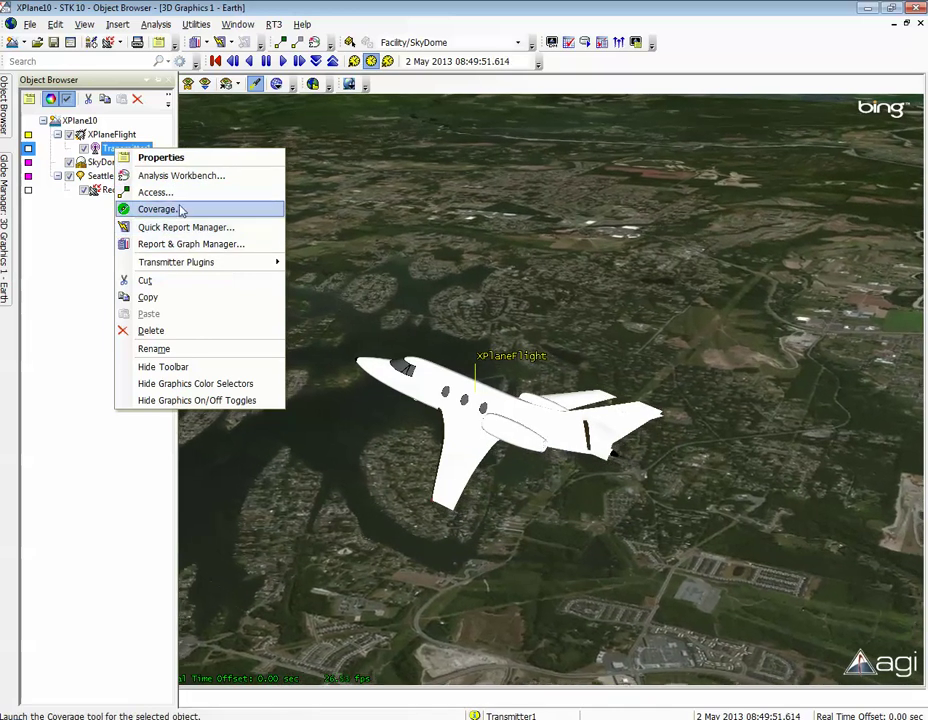
click(158, 192)
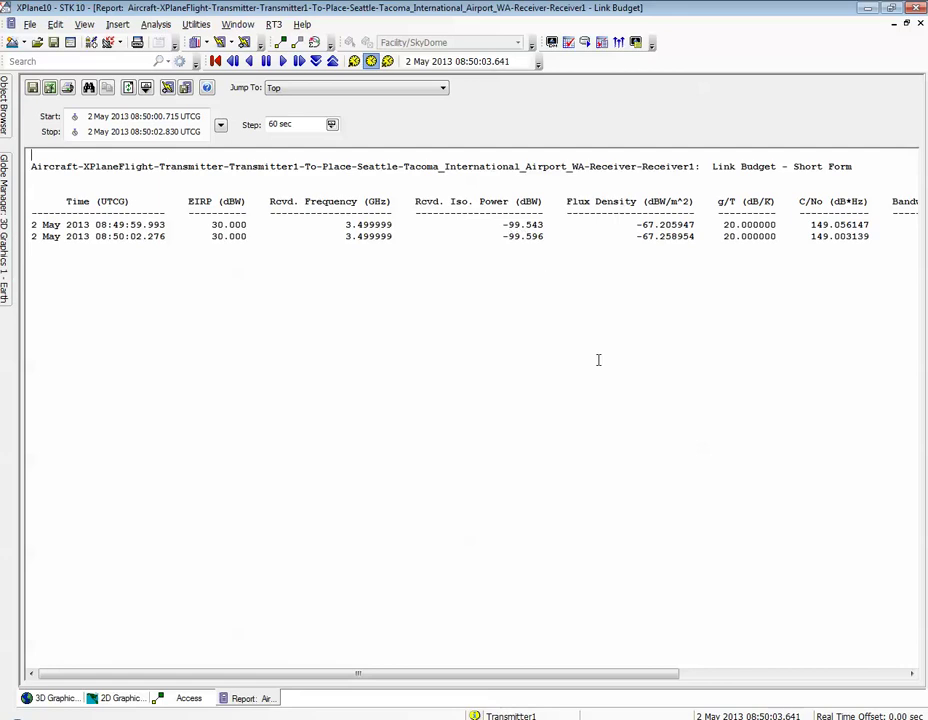
click(920, 24)
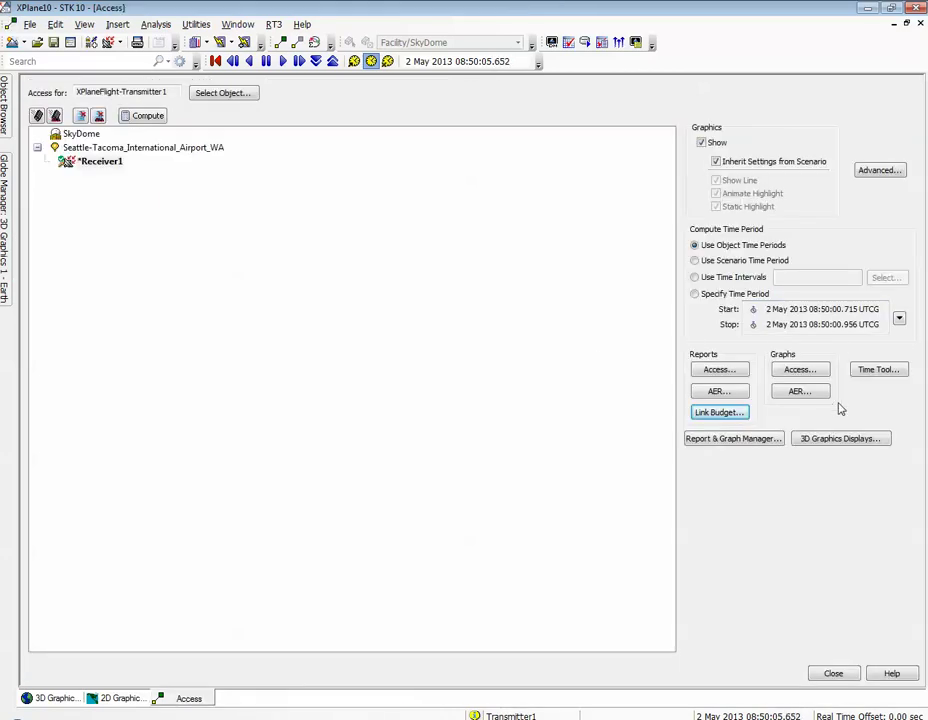
Add a Link Budget data display for this access to all 3D windows, then close the Access tool
click(845, 440)
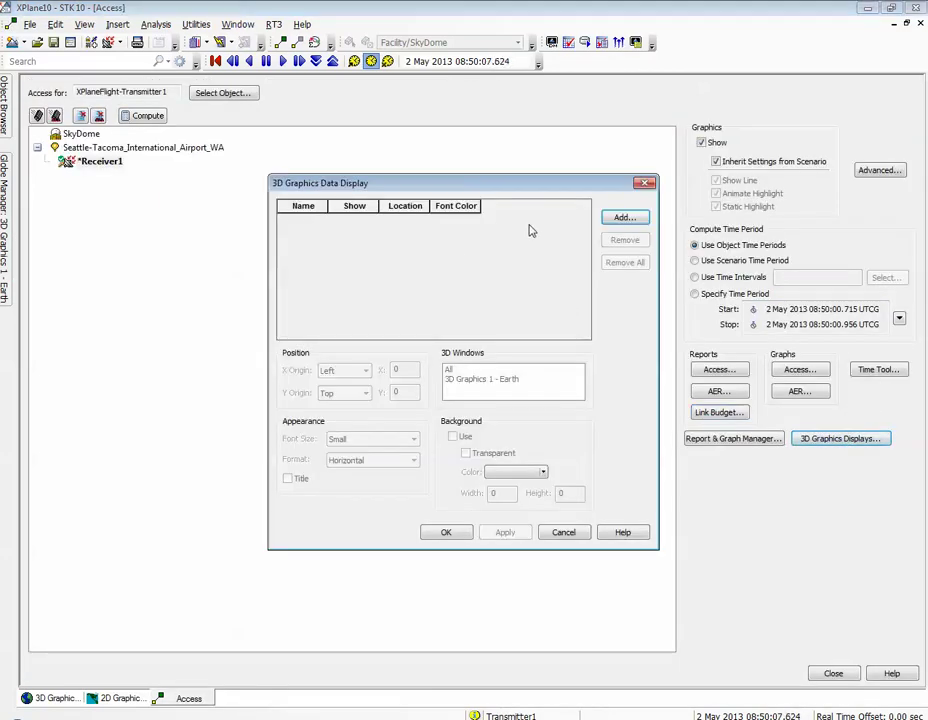
click(622, 219)
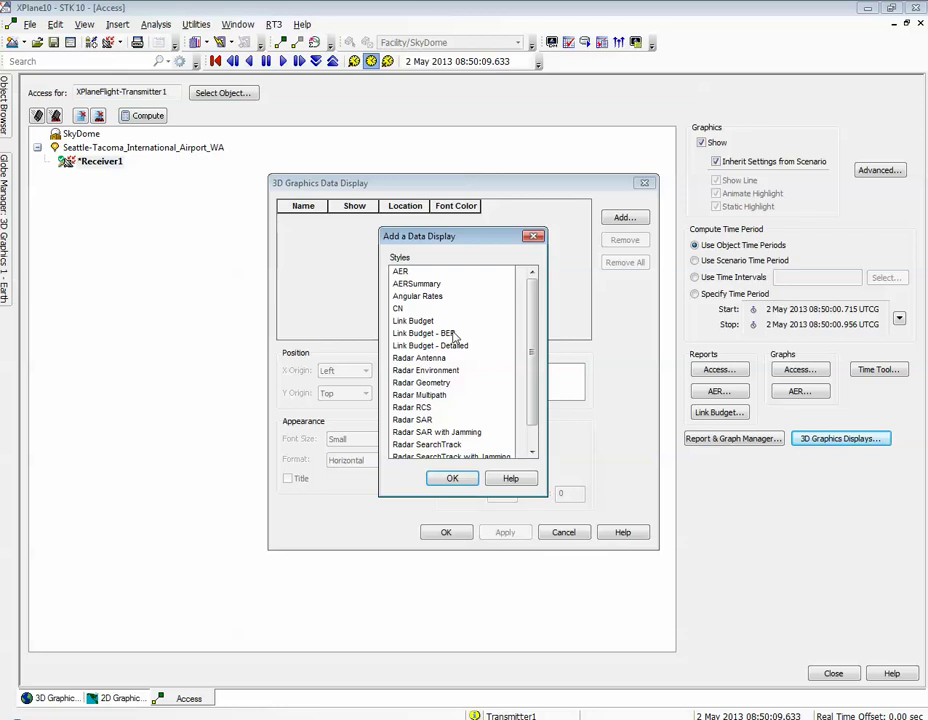
click(450, 480)
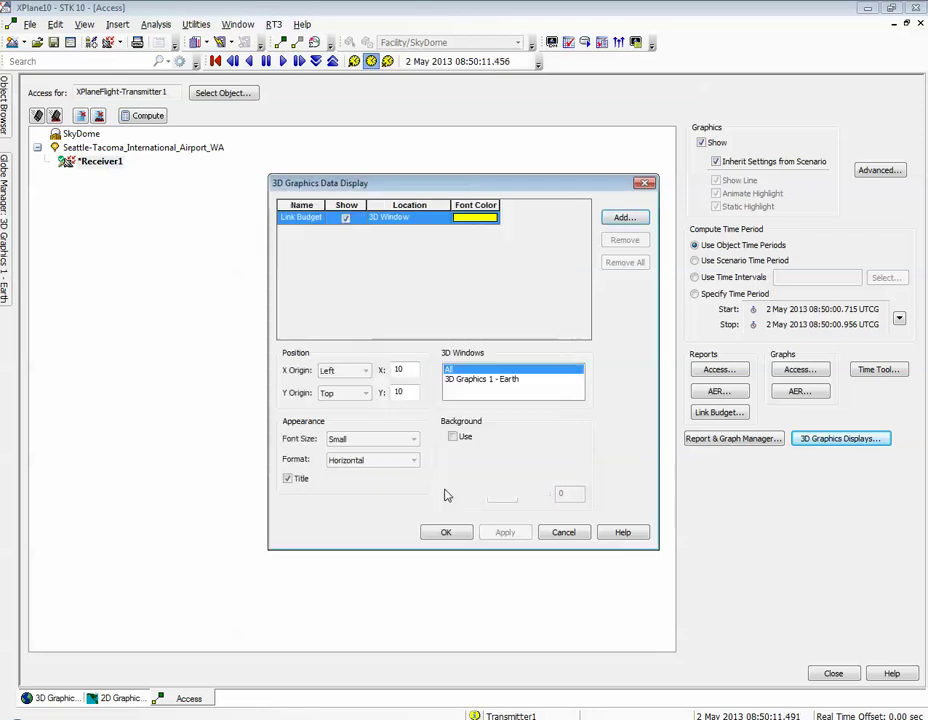
click(447, 533)
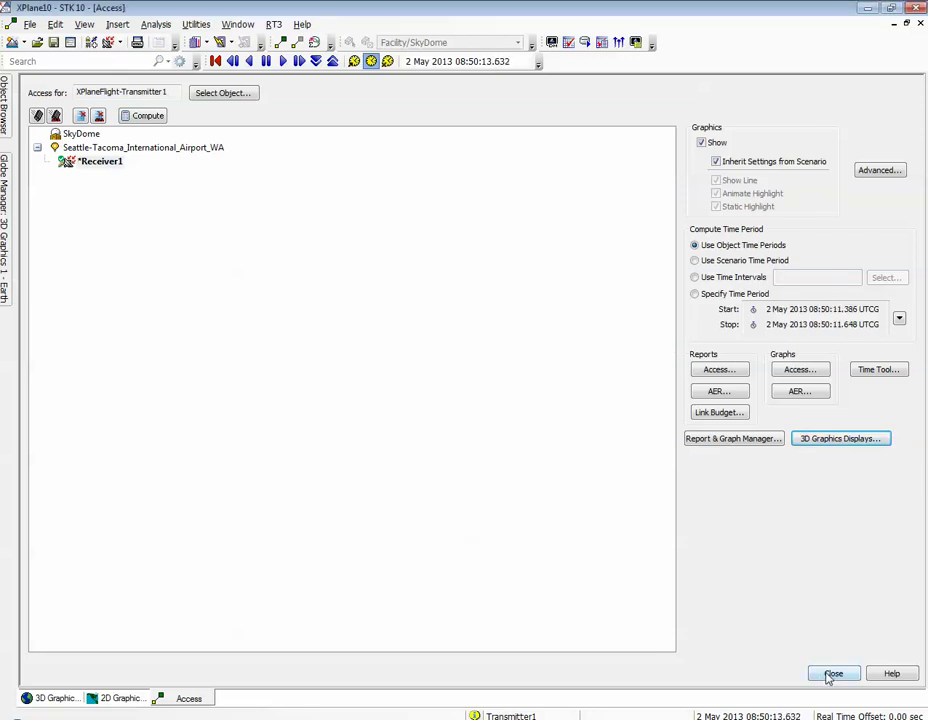
click(833, 674)
Examine the link line between XPlaneFlight and the Seattle-Tacoma airport alongside the live link budget data
drag(476, 306, 476, 451)
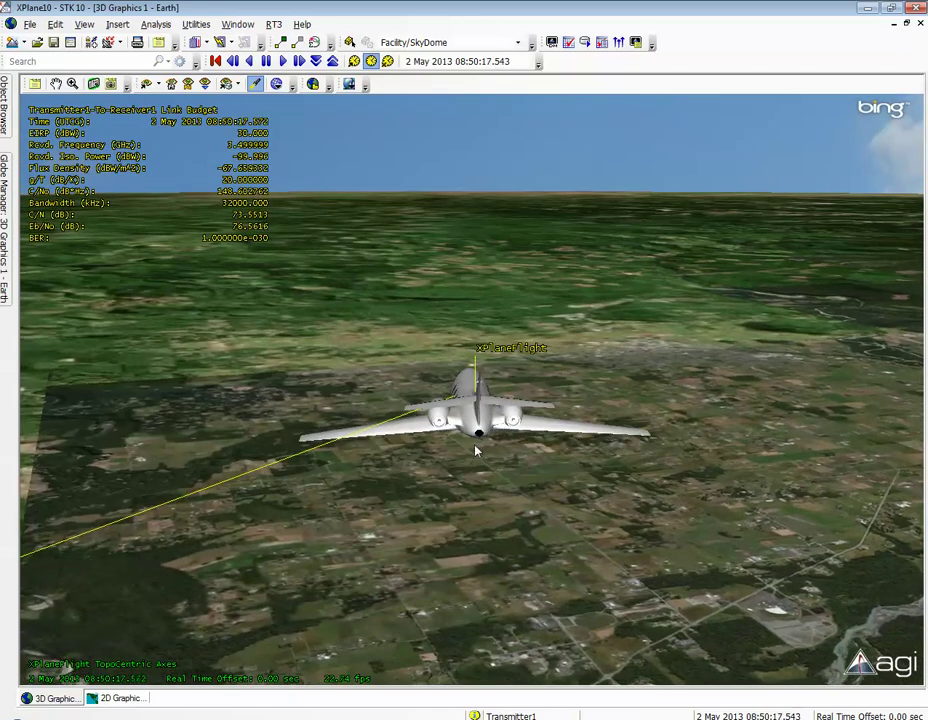
scroll(476, 451, down, 6)
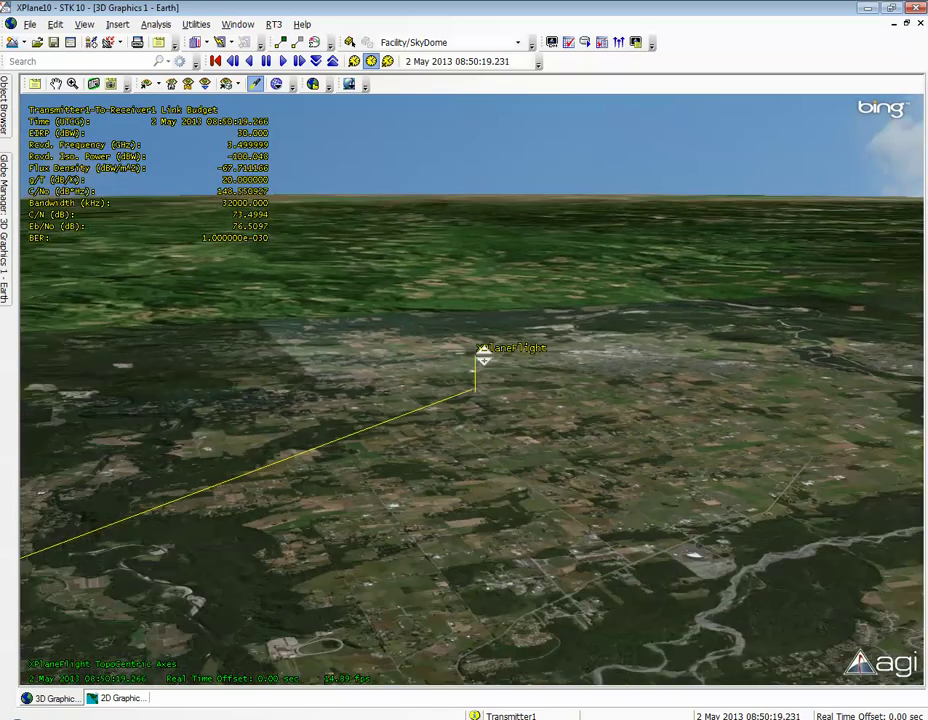
scroll(483, 357, down, 8)
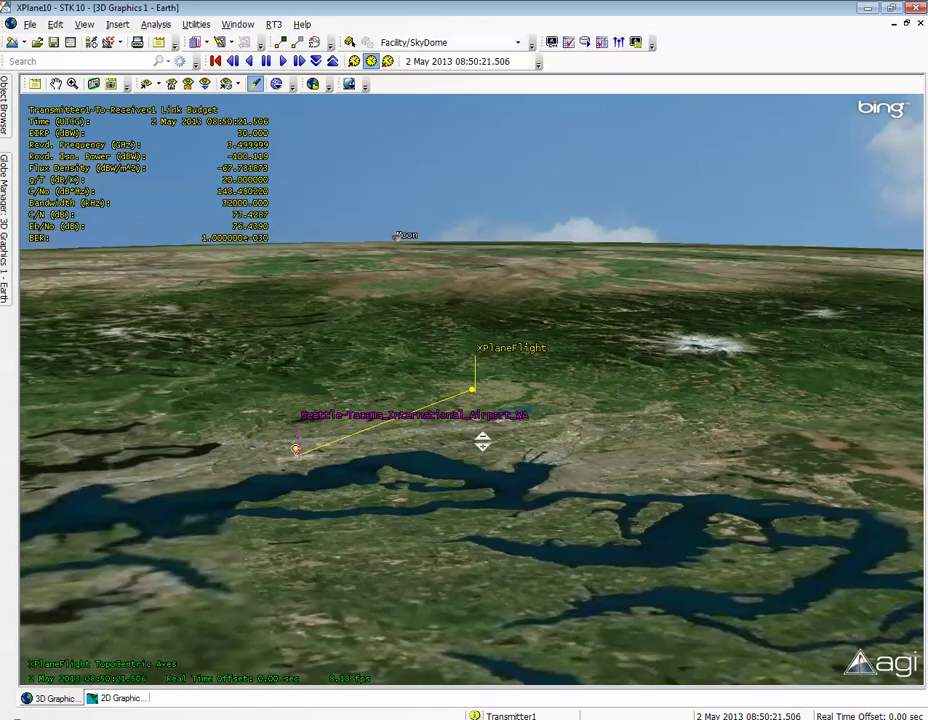
Examine the XPlaneFlight aircraft model up close from the side and from behind, along with its link line
drag(323, 458, 502, 385)
right_drag(502, 385, 518, 534)
drag(518, 534, 455, 474)
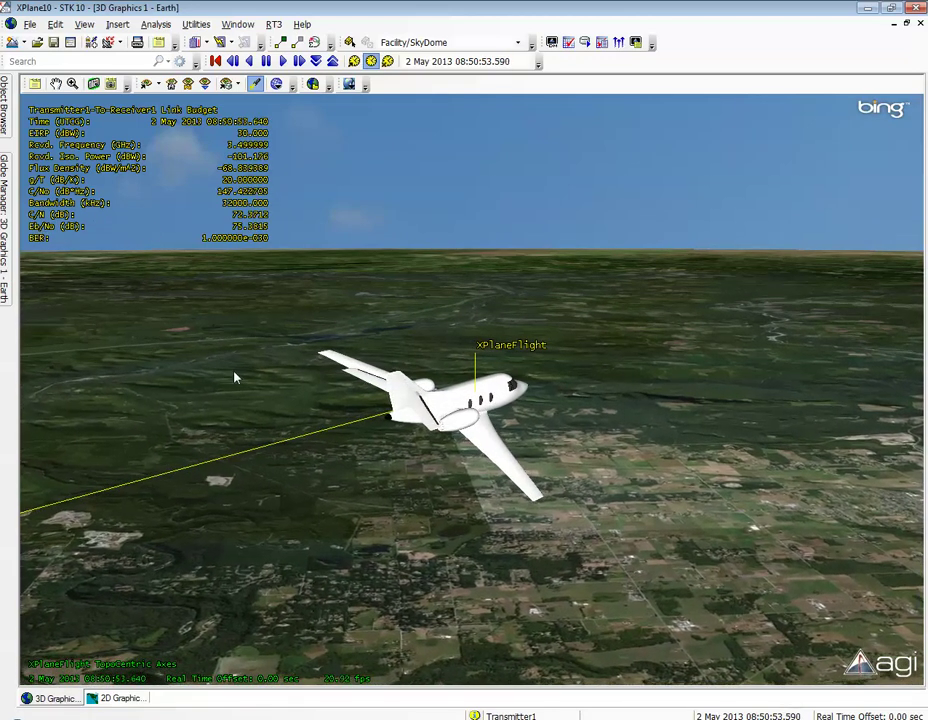
drag(331, 425, 443, 427)
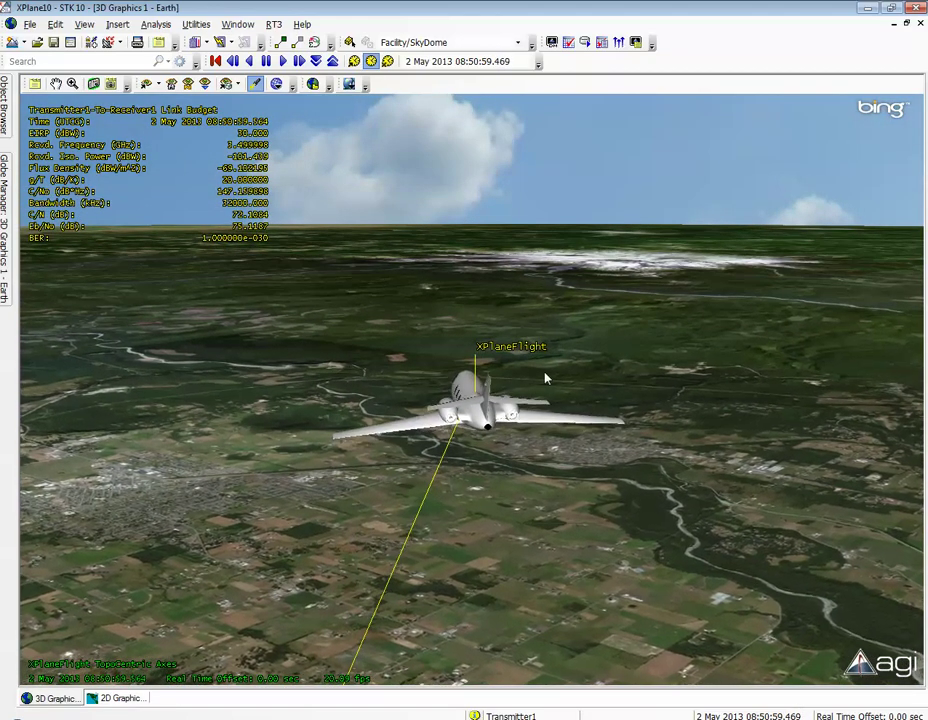
scroll(545, 375, up, 5)
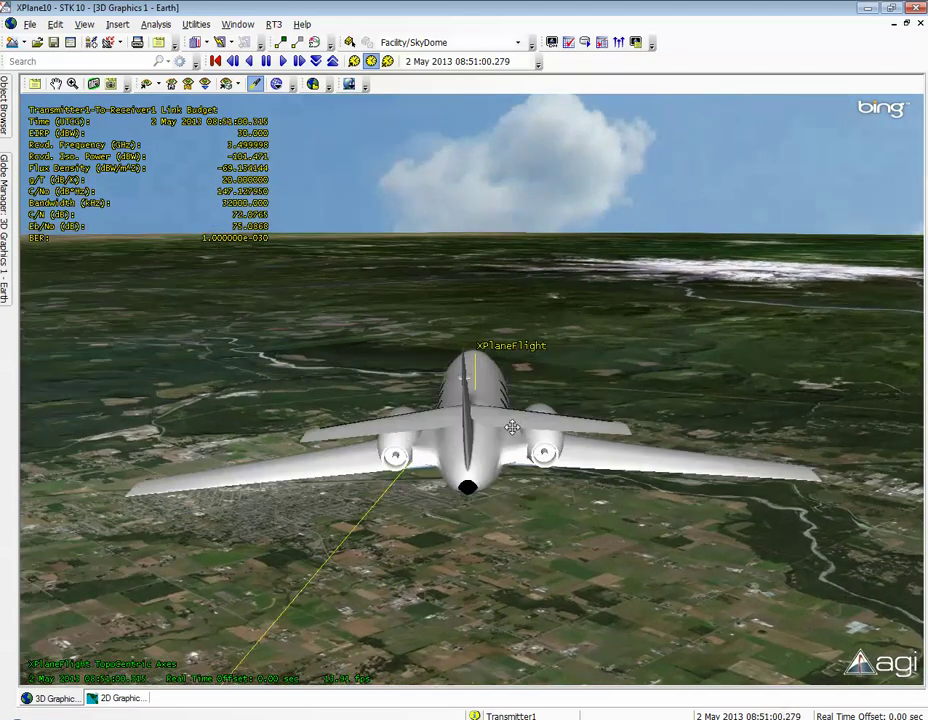
drag(511, 427, 510, 422)
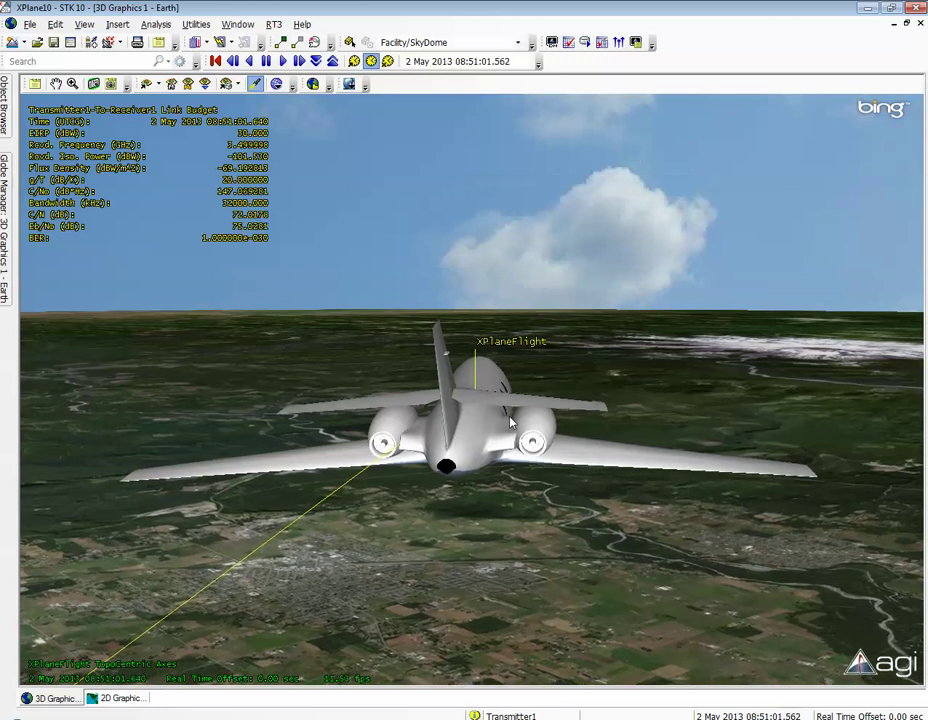
scroll(511, 423, down, 5)
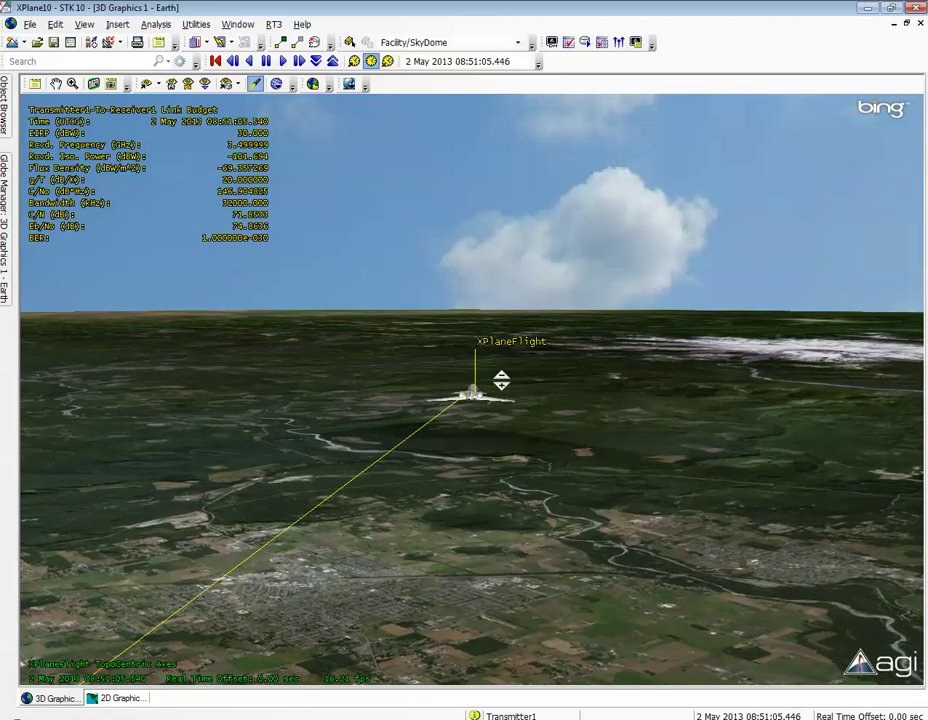
scroll(503, 443, up, 5)
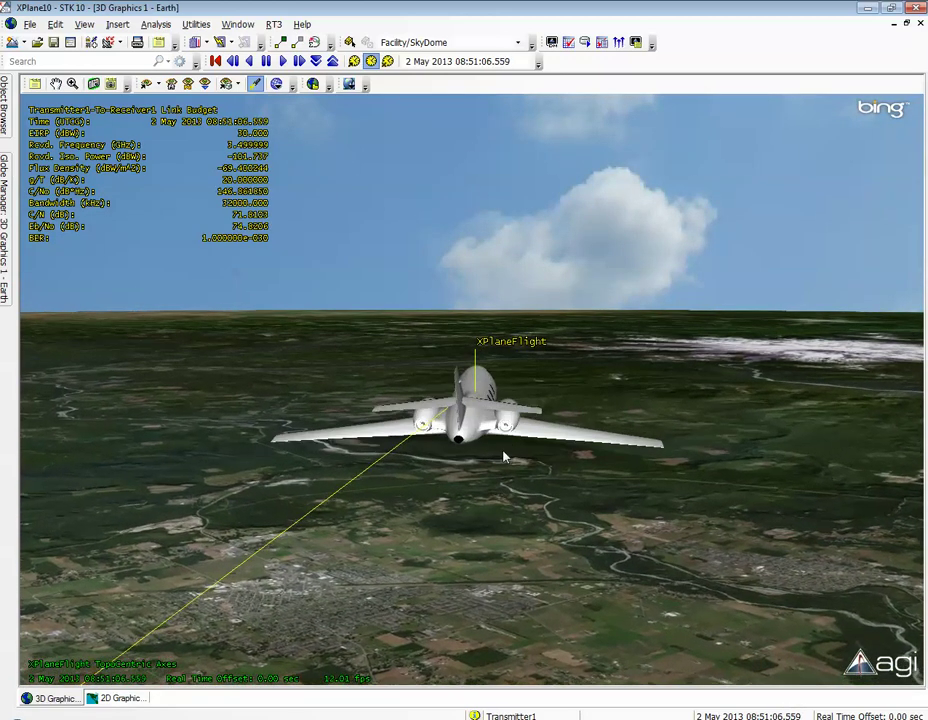
drag(505, 457, 451, 427)
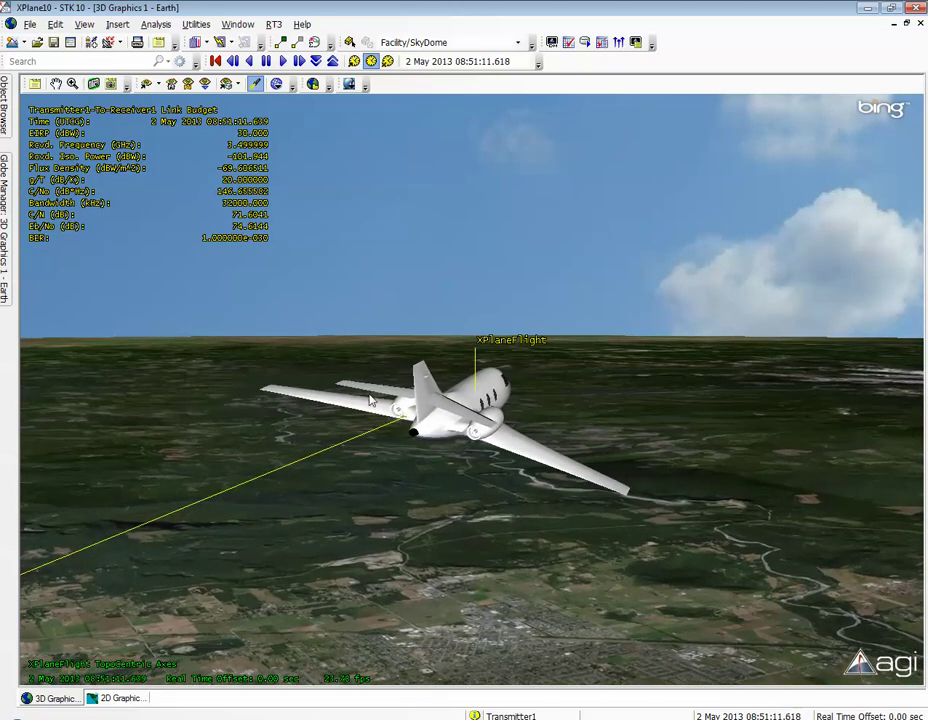
drag(387, 429, 431, 421)
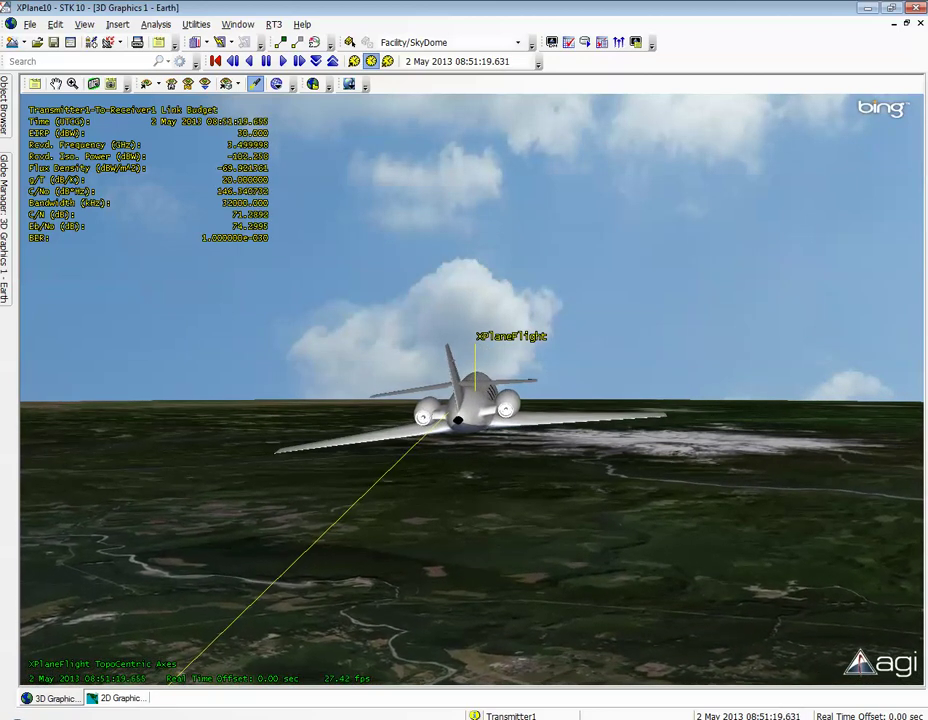
Switch to X-Plane, place its cockpit window beside the STK 3D view to compare the aircraft's attitude, and return to the aircraft in STK
click(218, 704)
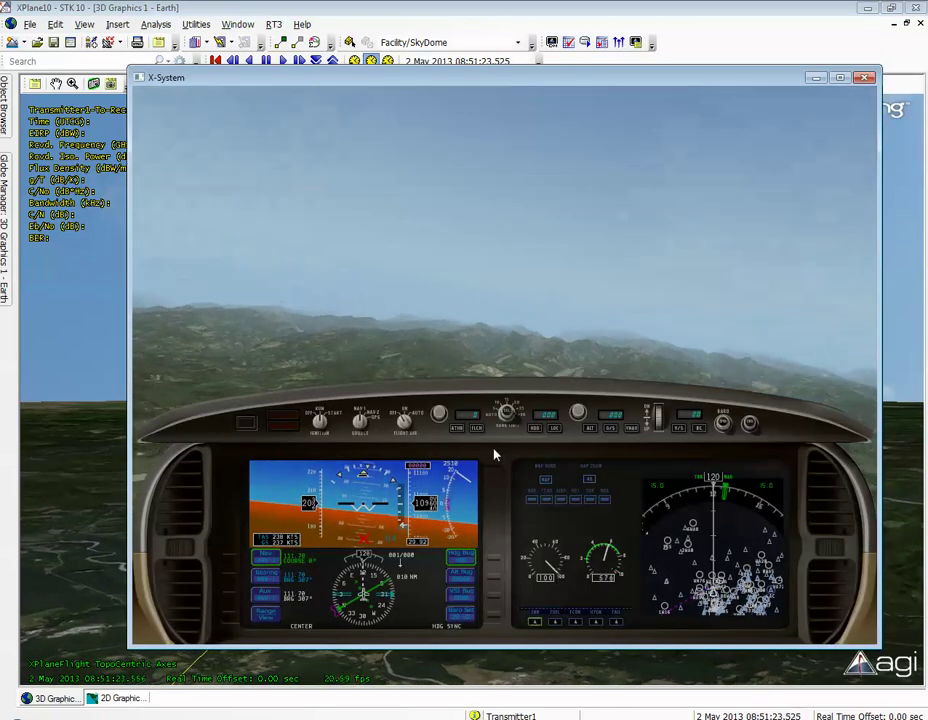
mouse_move(667, 68)
drag(660, 83, 704, 19)
mouse_move(489, 14)
drag(519, 17, 802, 272)
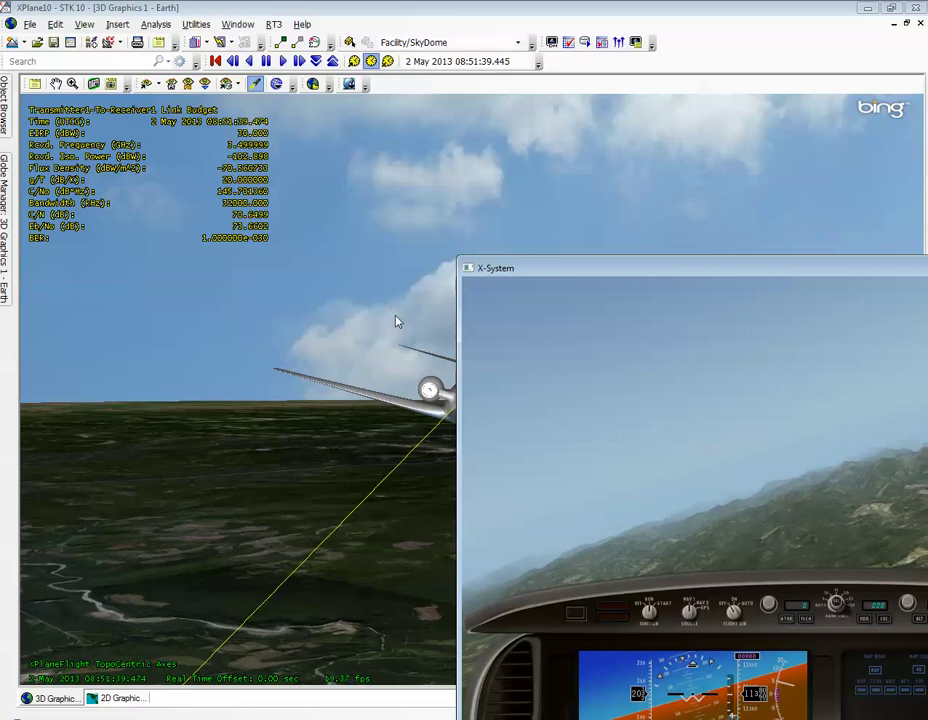
mouse_move(549, 282)
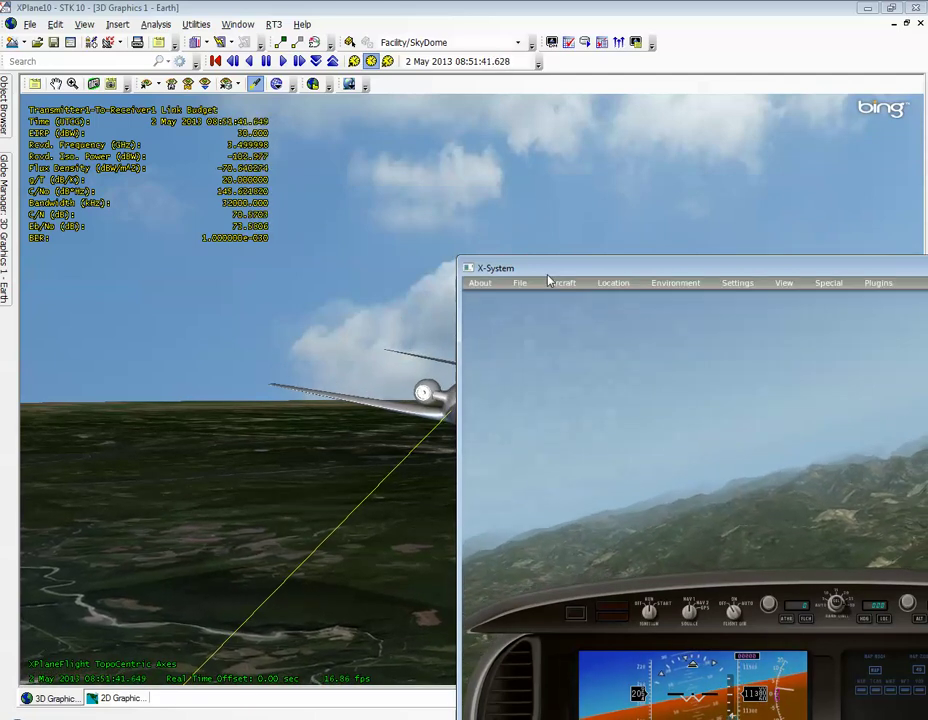
drag(551, 269, 700, 134)
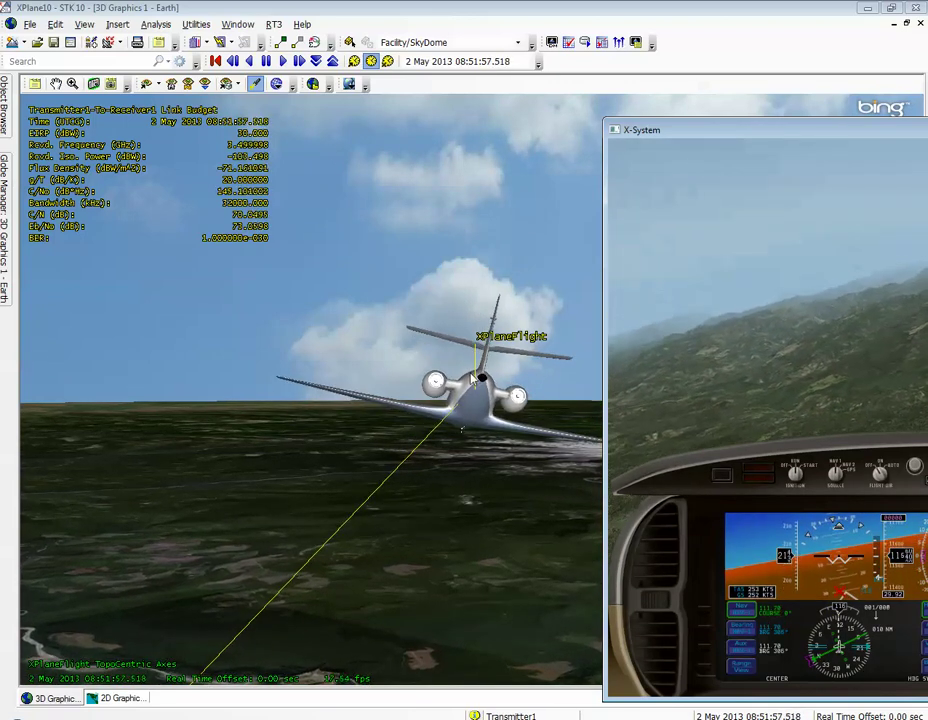
drag(476, 383, 476, 415)
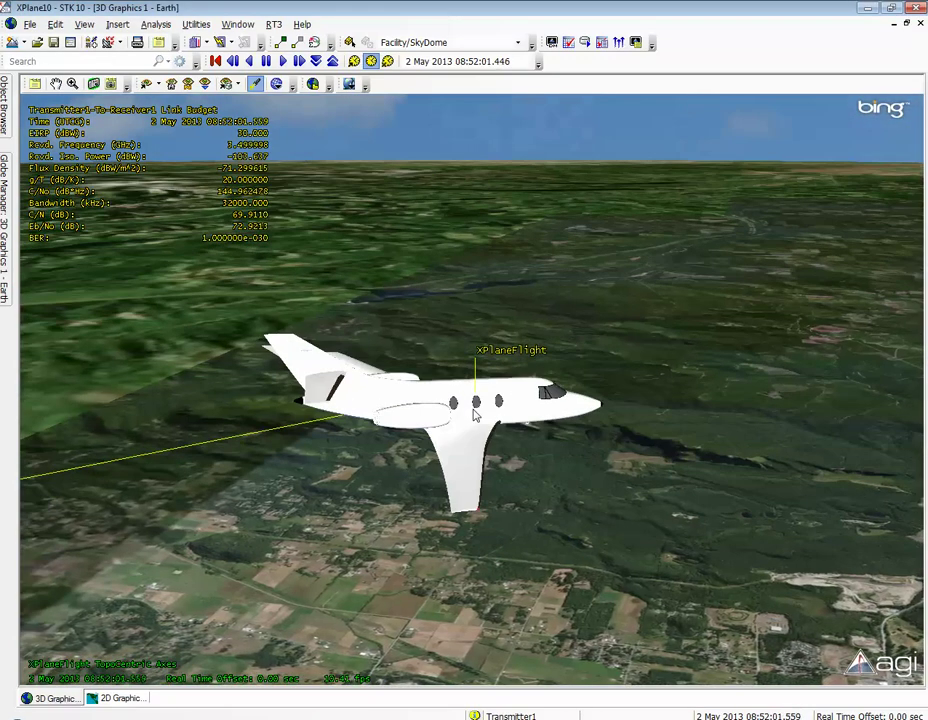